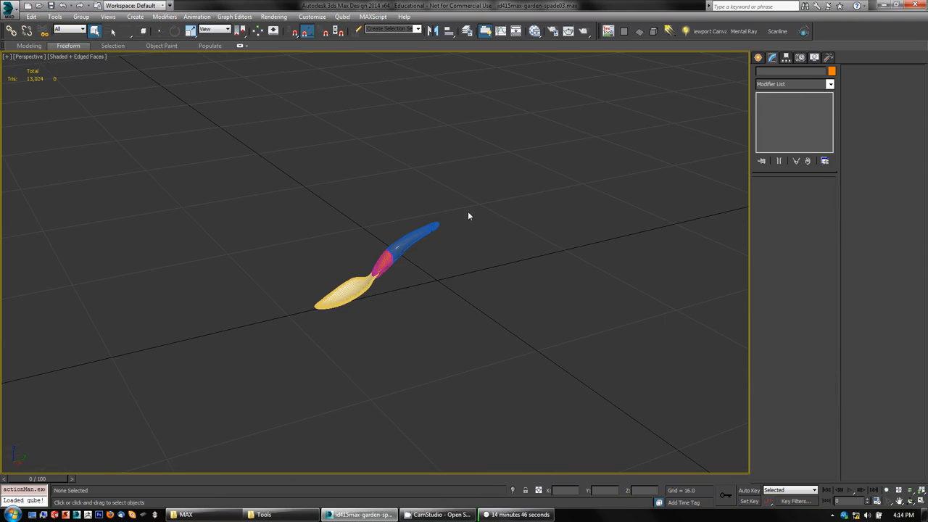
Delete the existing Kelvin Temperature map node from the Slate Material Editor's View1.
left_click_drag(324, 254, 449, 333)
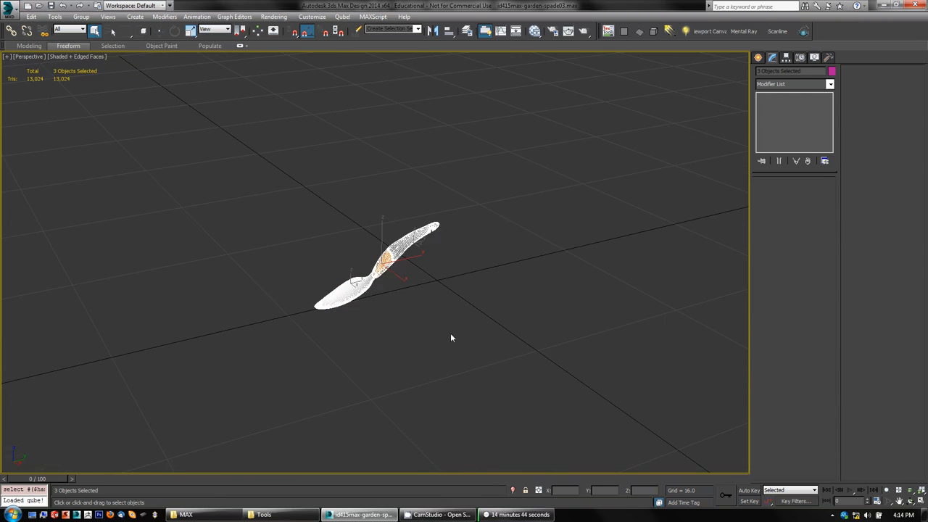
mouse_move(423, 301)
middle_mouse_down()
mouse_move(431, 290)
mouse_move(434, 306)
middle_mouse_up()
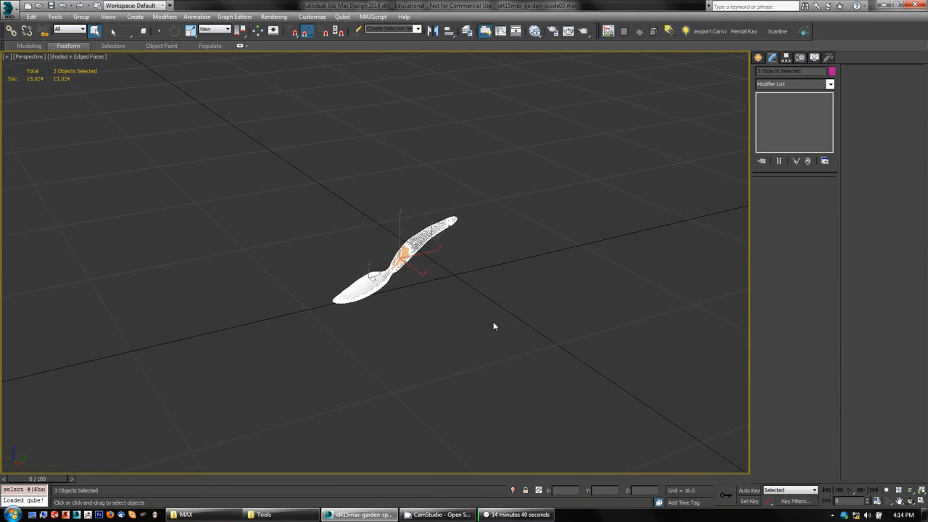
key("m")
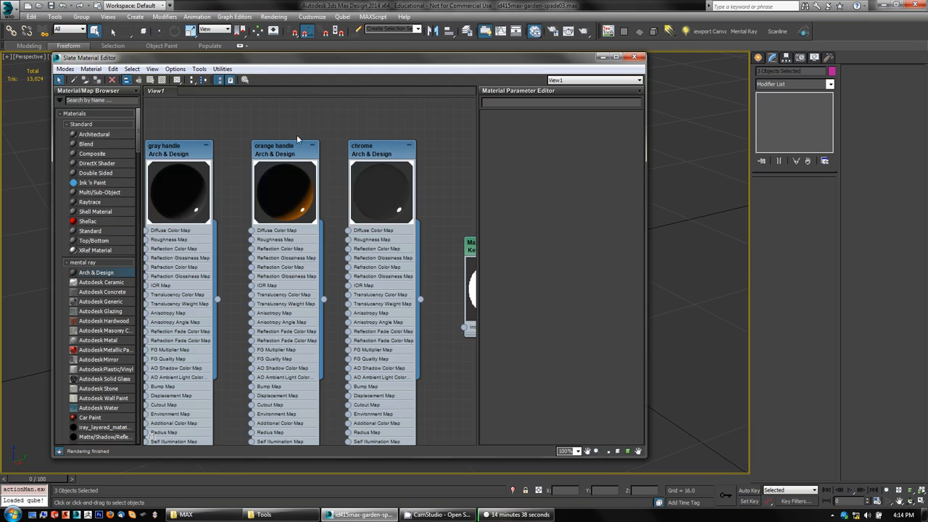
scroll(301, 178, "down", 5)
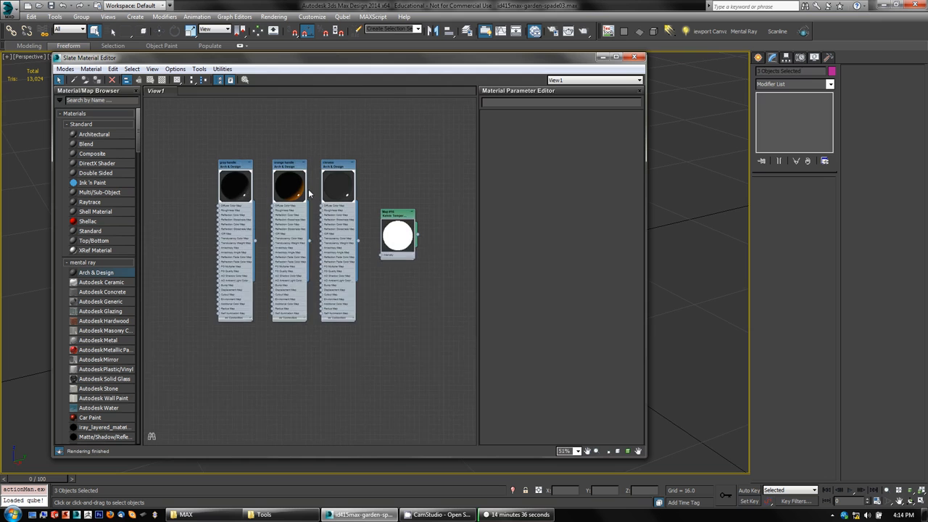
scroll(309, 193, "up", 2)
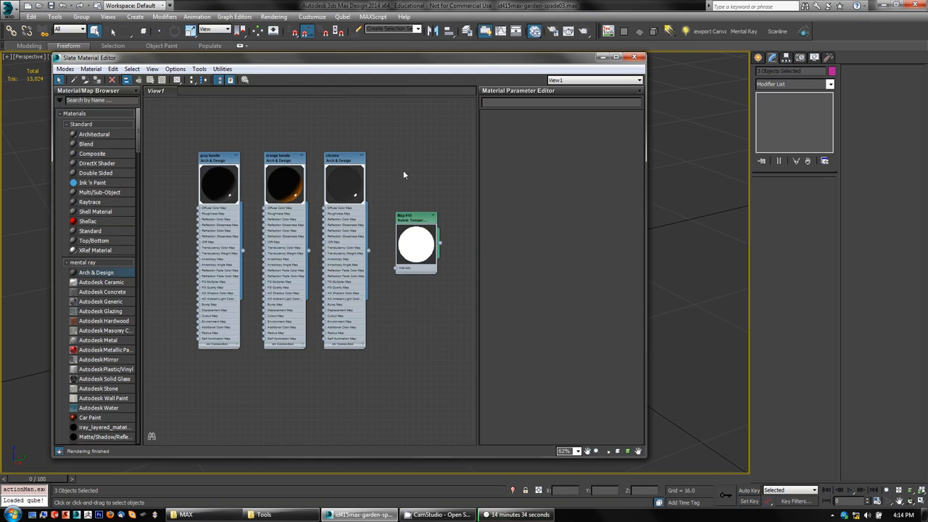
left_click(422, 216)
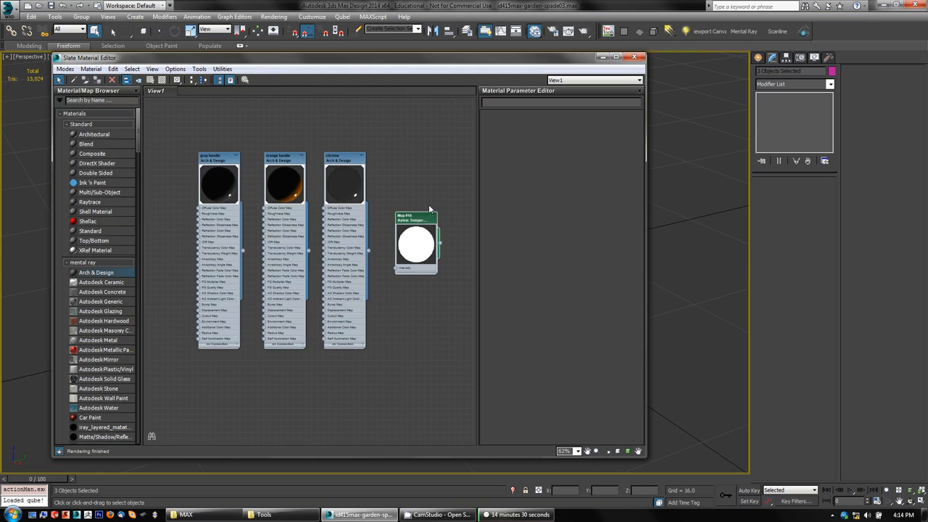
key("Delete")
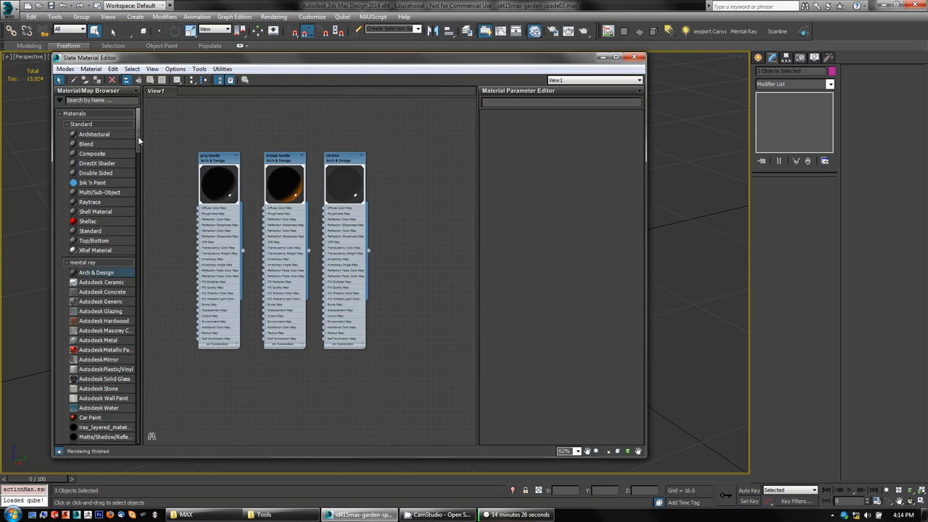
Add a new mental ray Kelvin Temperature map to View1 beside the chrome material and close the material editor.
left_click_drag(137, 137, 141, 179)
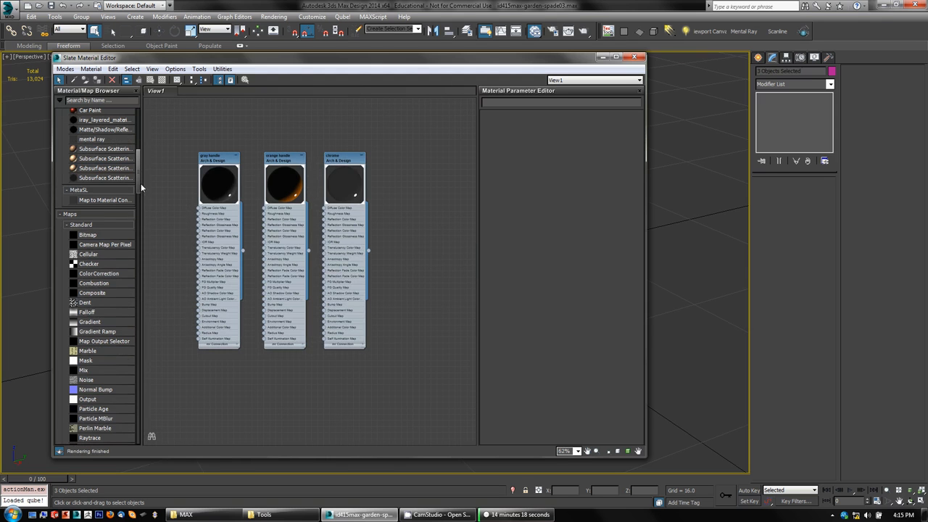
left_click_drag(138, 185, 139, 237)
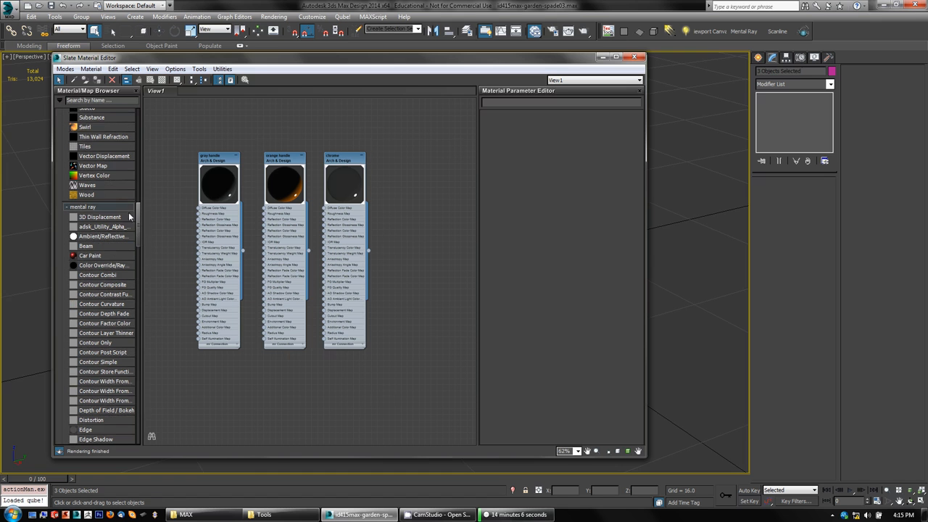
left_click_drag(139, 227, 138, 277)
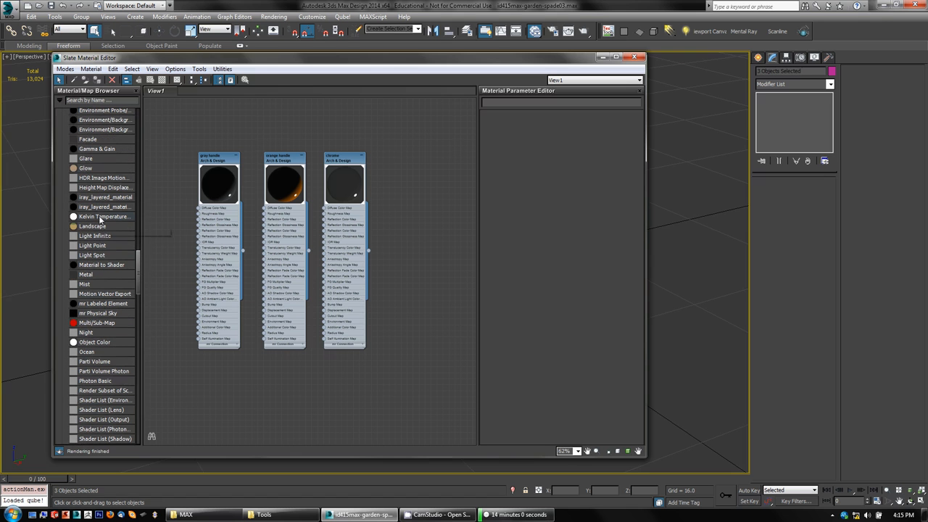
left_click_drag(101, 217, 403, 210)
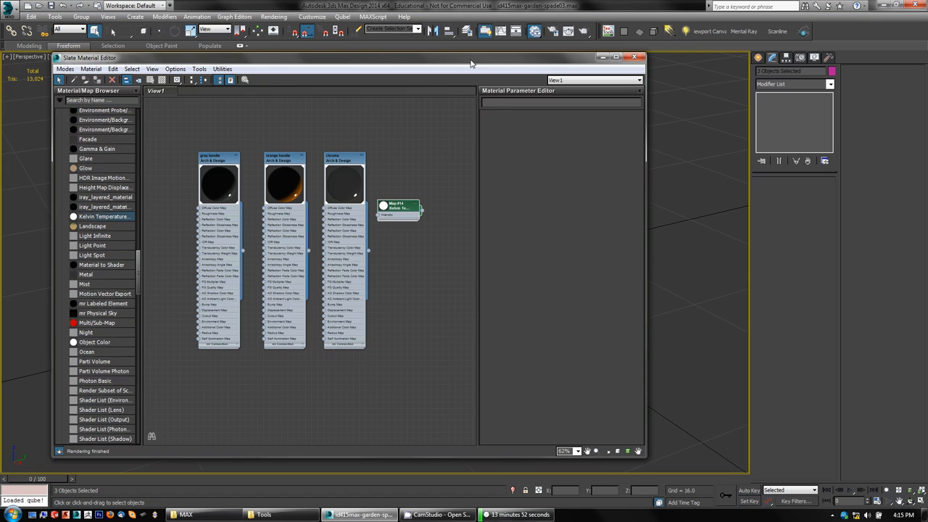
left_click_drag(470, 64, 416, 81)
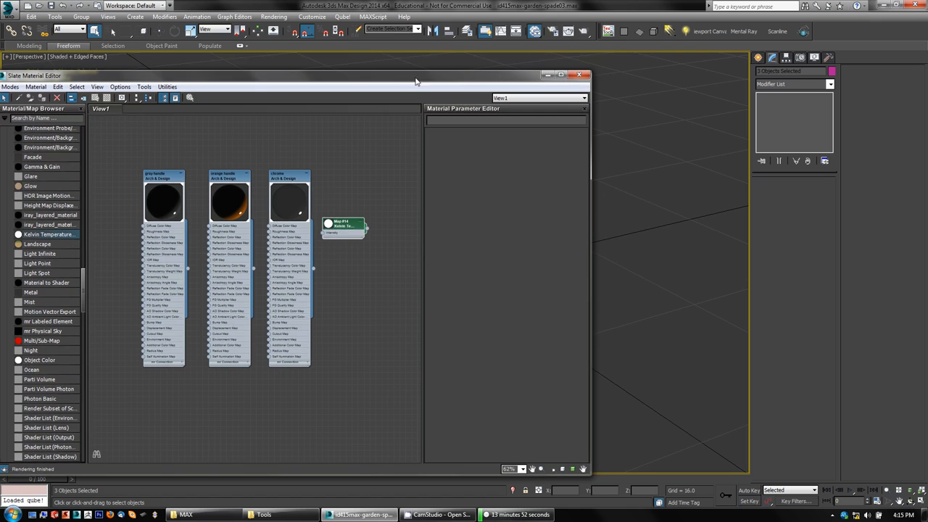
left_click(579, 75)
Create a photometric mr Sky Portal on the ground grid beside the spade, about 37.1 long and 28.8 wide.
middle_click_drag(428, 288, 441, 237)
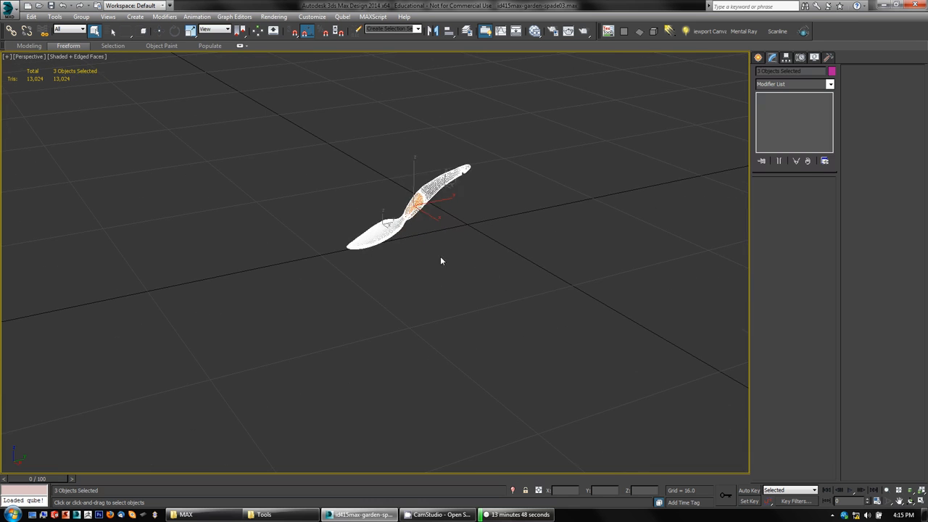
left_click(440, 261)
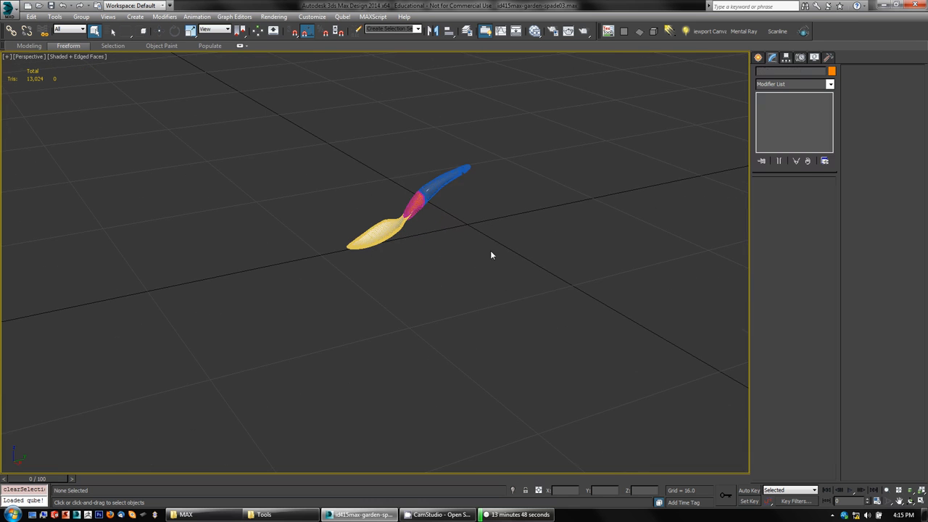
left_click(757, 58)
left_click(784, 74)
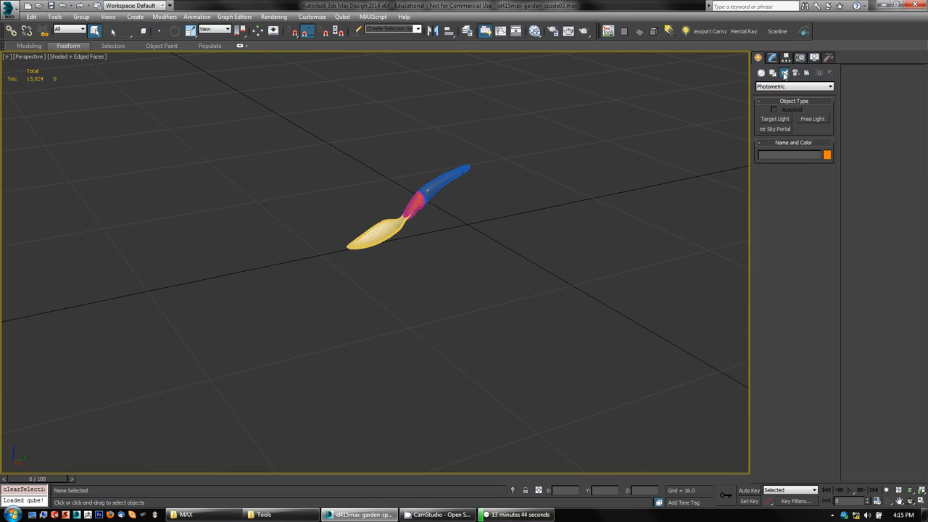
left_click(775, 129)
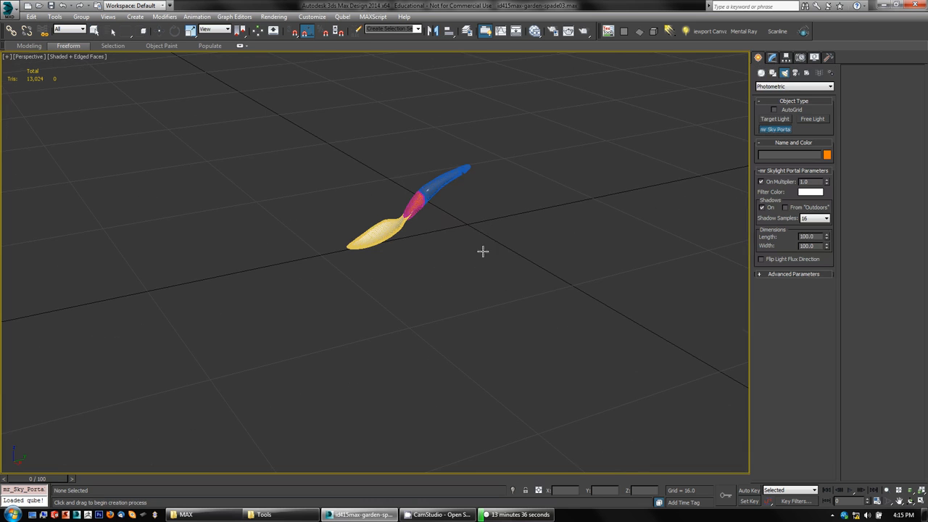
left_click_drag(502, 215, 268, 487)
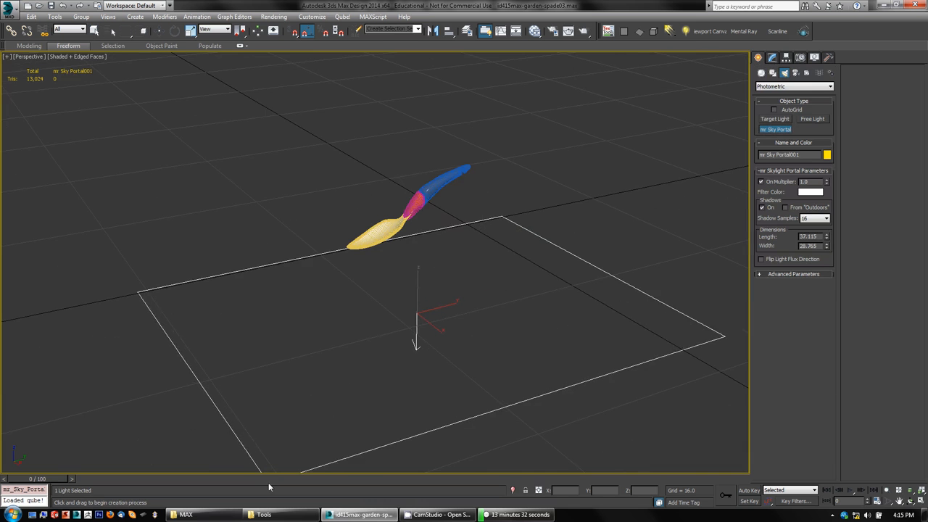
scroll(353, 299, "down", 8)
mouse_move(352, 296)
middle_mouse_down()
mouse_move(342, 318)
mouse_move(346, 305)
middle_mouse_up()
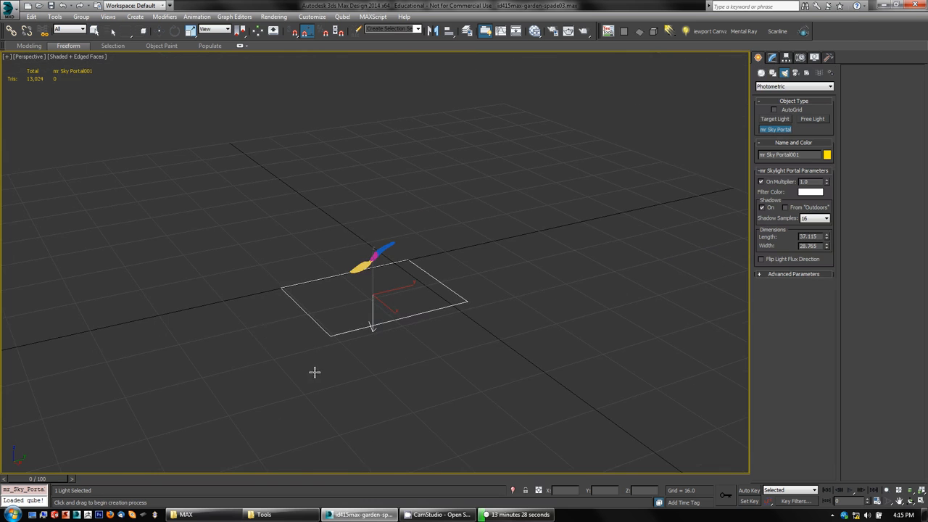
middle_click_drag(317, 361, 338, 367, "alt")
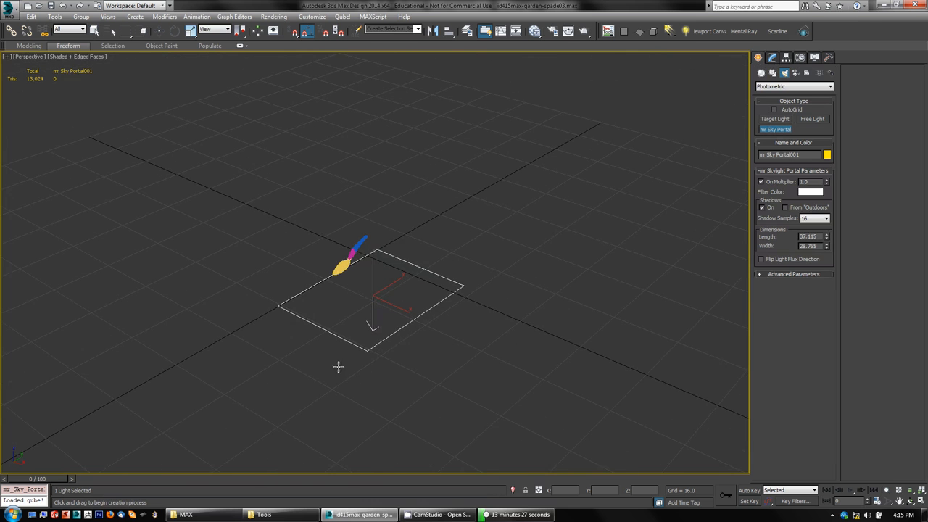
right_click(500, 276)
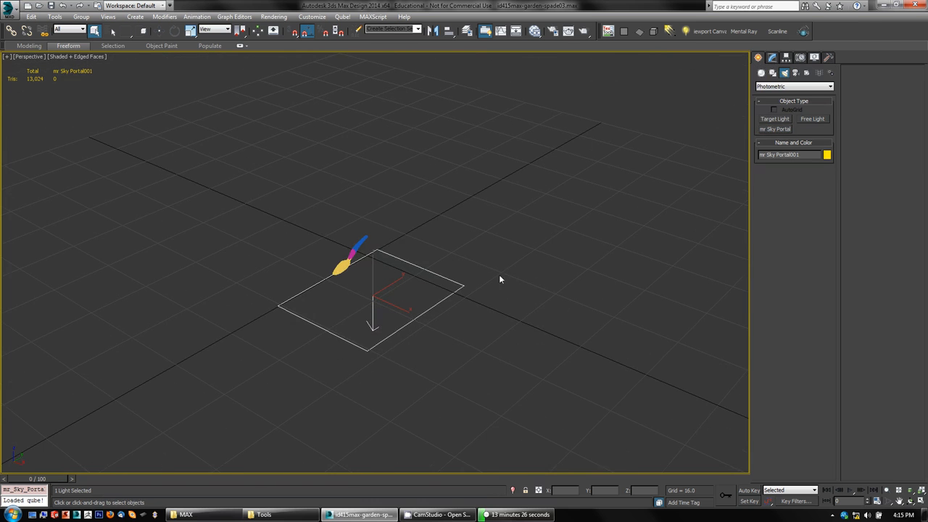
Enlarge the sky portal to a length of about 72.4 and a width of about 54.1.
left_click(773, 58)
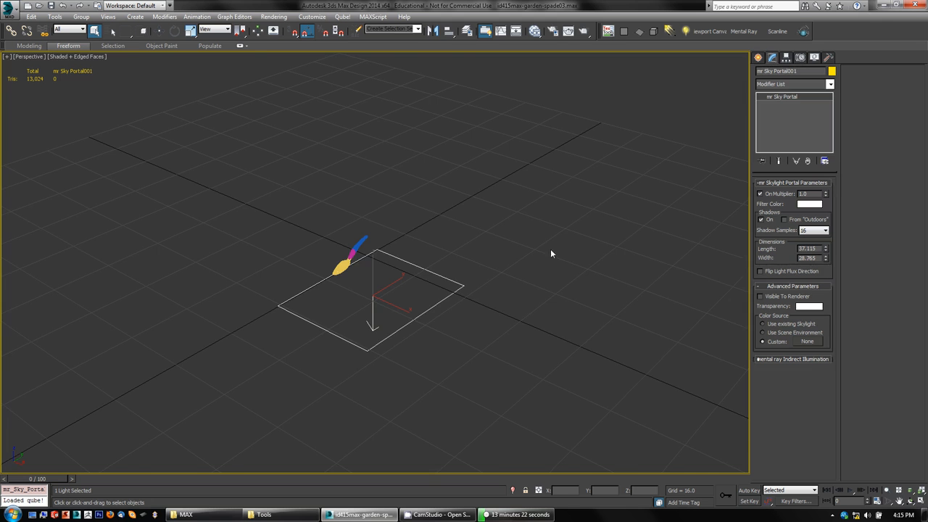
middle_click_drag(551, 249, 537, 217)
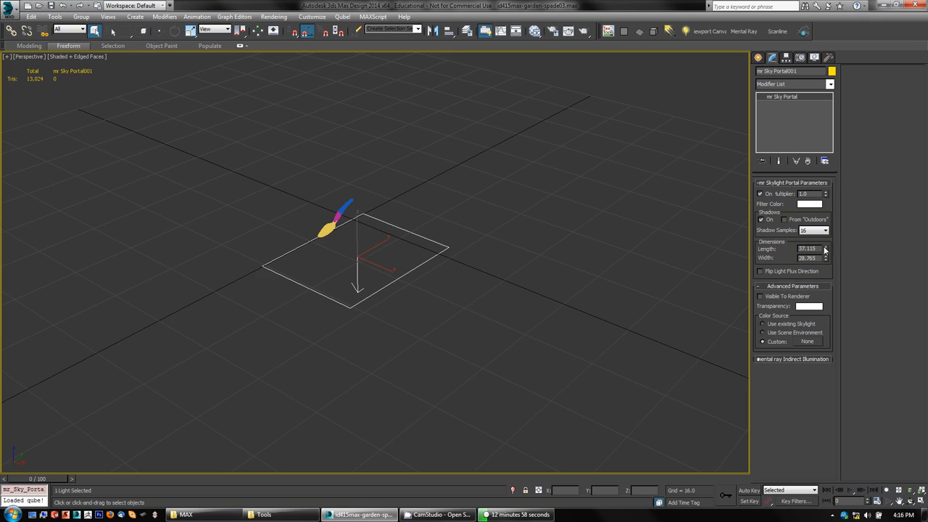
left_click_drag(825, 250, 815, 202)
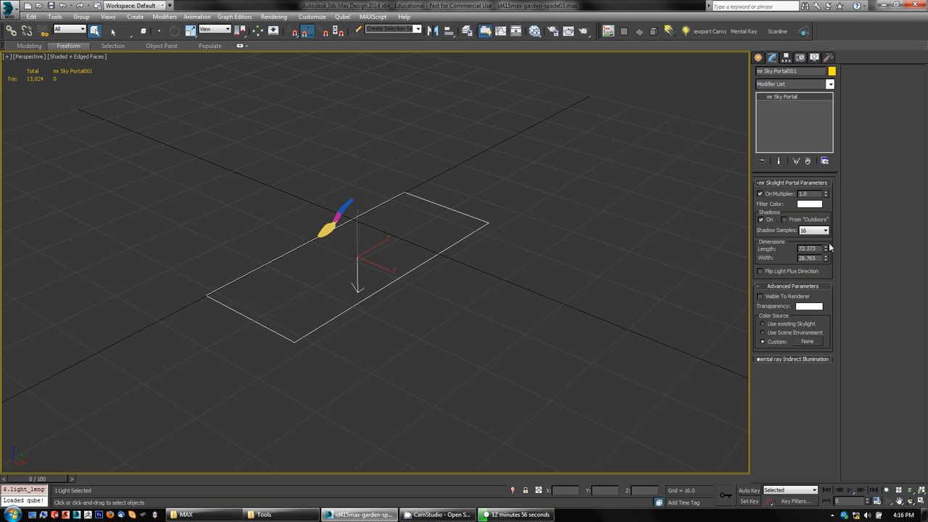
left_click_drag(825, 259, 813, 216)
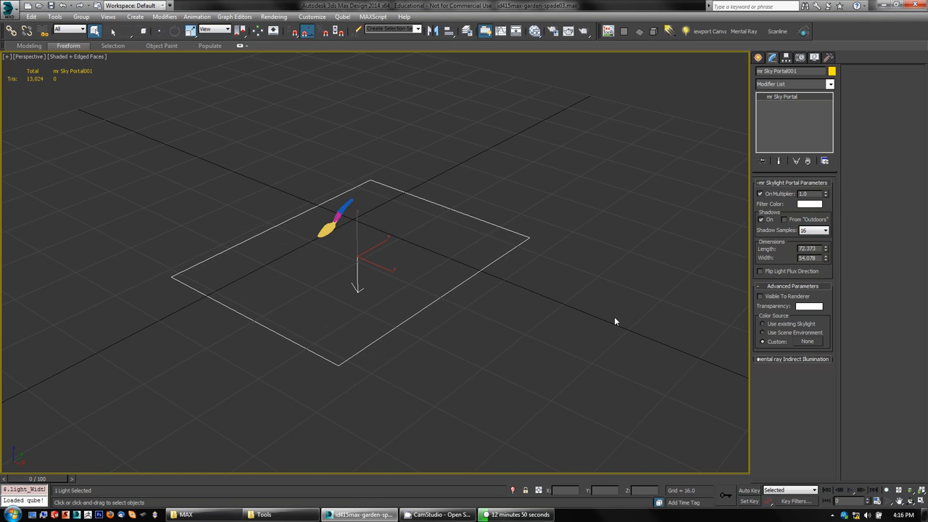
Try the sky portal's Flip Light Flux Direction option and switch it back off.
left_click(760, 271)
left_click(760, 271)
middle_click_drag(537, 322, 545, 304)
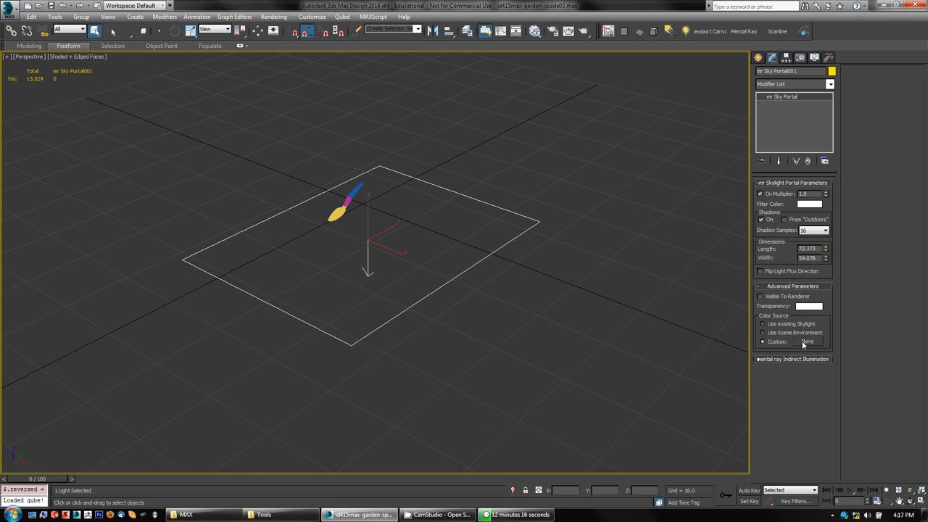
Examine the portal's mental ray Indirect Illumination settings, switching automatic energy and photon calculation off and back on.
left_click(758, 359)
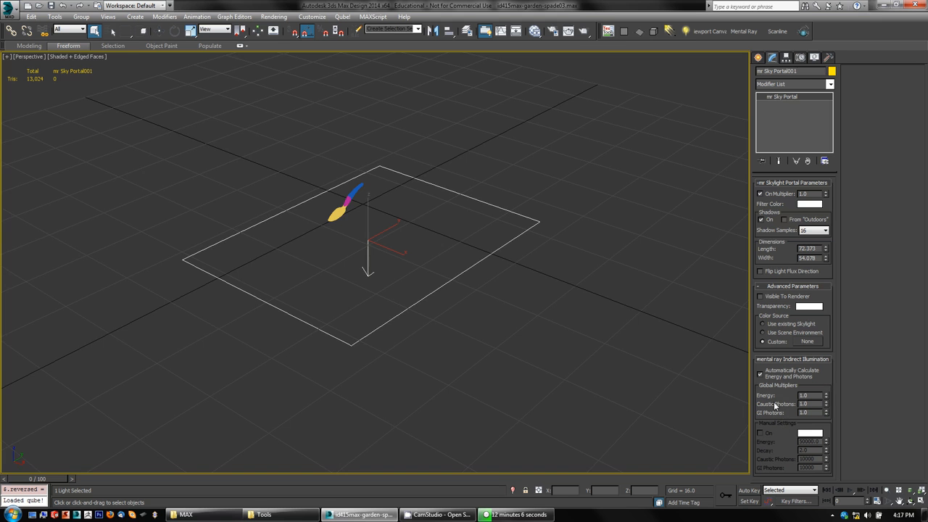
left_click(760, 374)
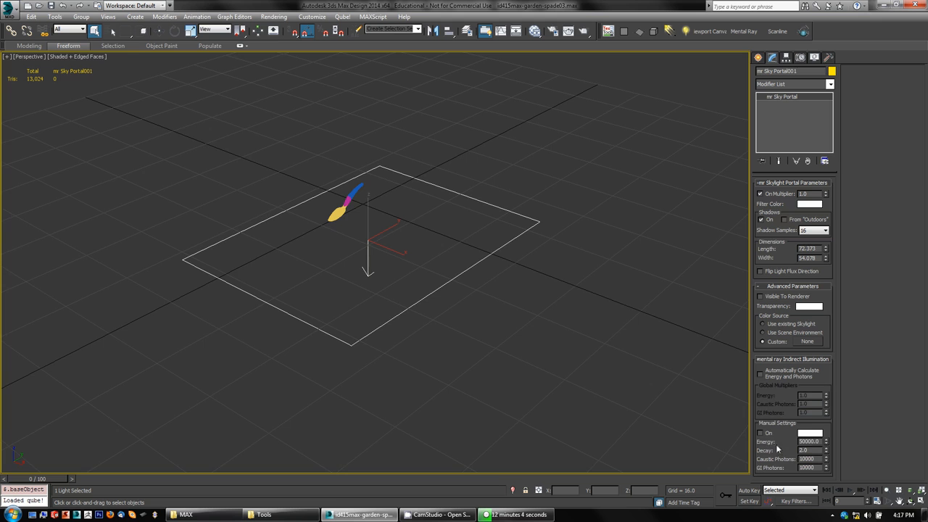
left_click(761, 374)
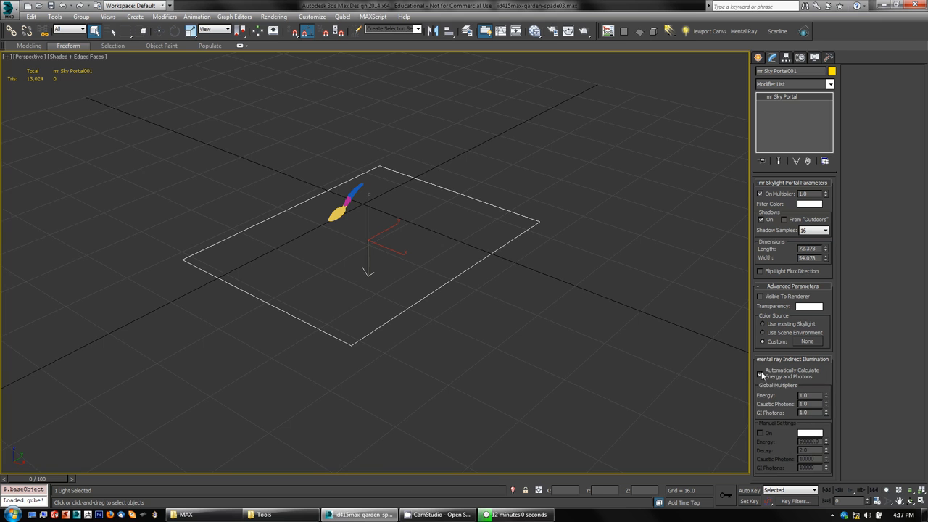
left_click(785, 360)
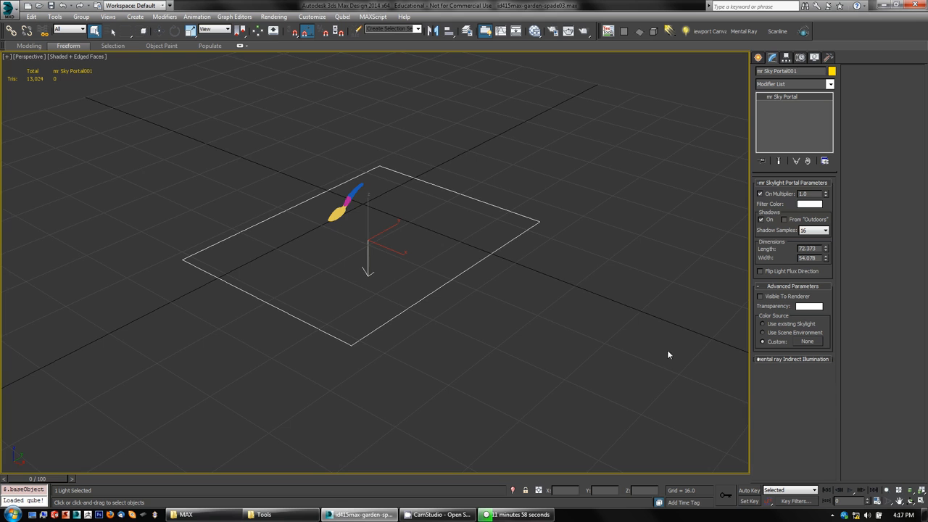
Raise the sky portal straight up above the spade to a Z height of about 74.3.
middle_click_drag(545, 317, 564, 327)
middle_click_drag(532, 364, 526, 351, "alt")
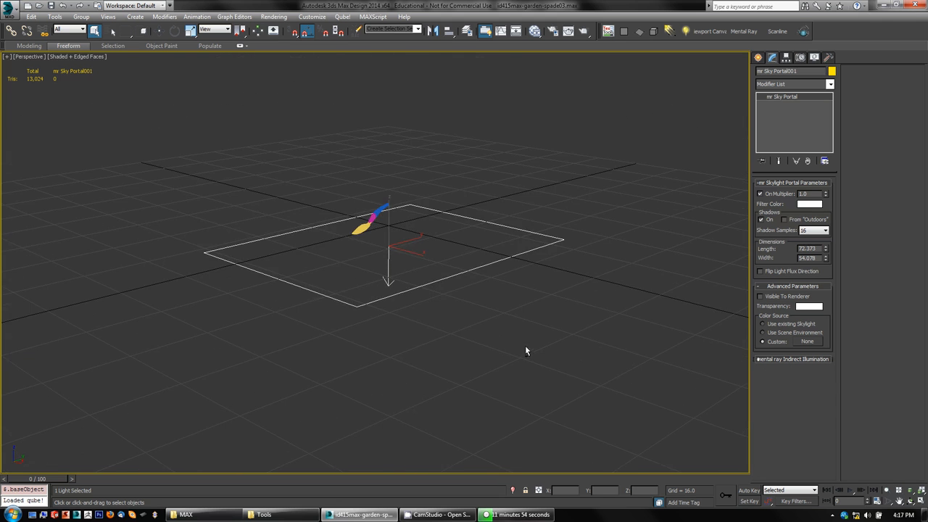
key("w")
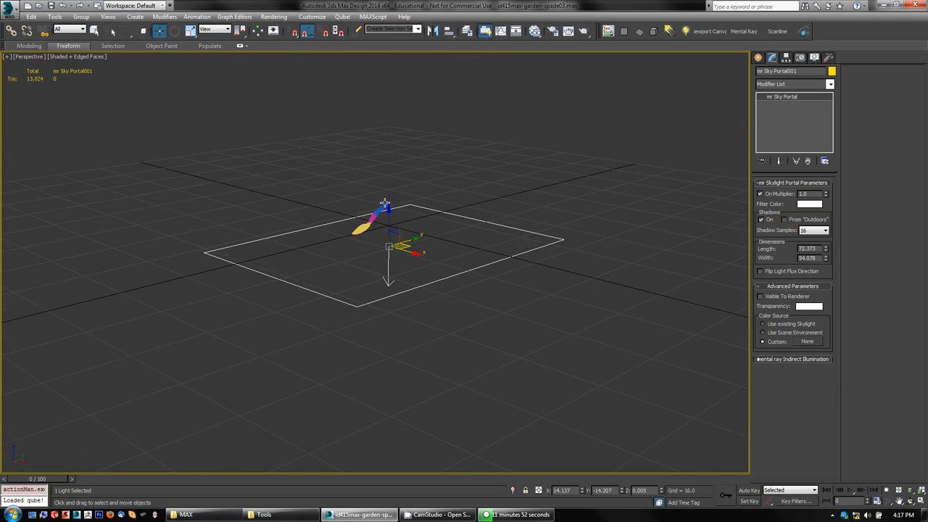
left_click_drag(388, 203, 387, 74)
mouse_move(475, 234)
middle_mouse_down()
mouse_move(483, 269)
mouse_move(532, 352)
mouse_move(474, 207)
middle_mouse_up()
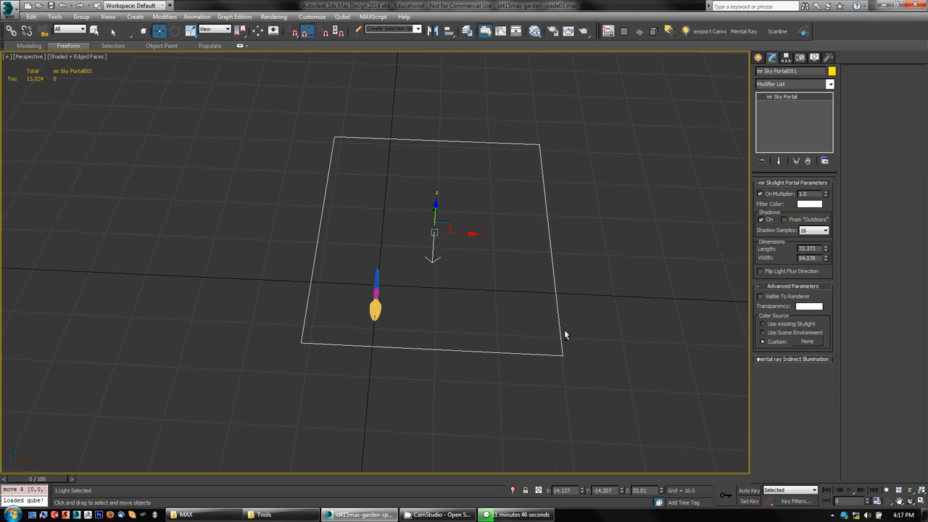
mouse_move(565, 330)
middle_mouse_down("alt")
mouse_move(498, 290)
mouse_move(466, 206)
middle_mouse_up("alt")
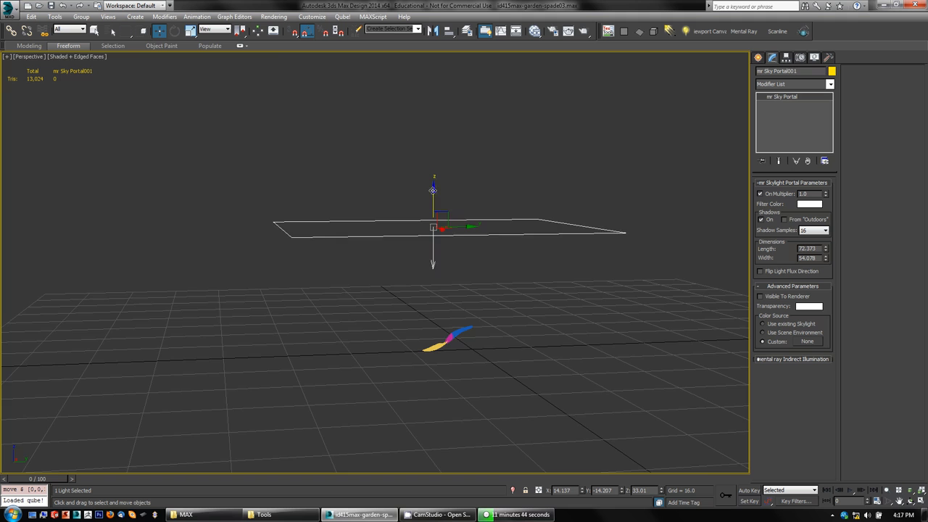
left_click_drag(434, 193, 433, 15)
mouse_move(496, 214)
middle_mouse_down("alt")
mouse_move(573, 242)
mouse_move(559, 284)
middle_mouse_up("alt")
scroll(557, 289, "down", 5)
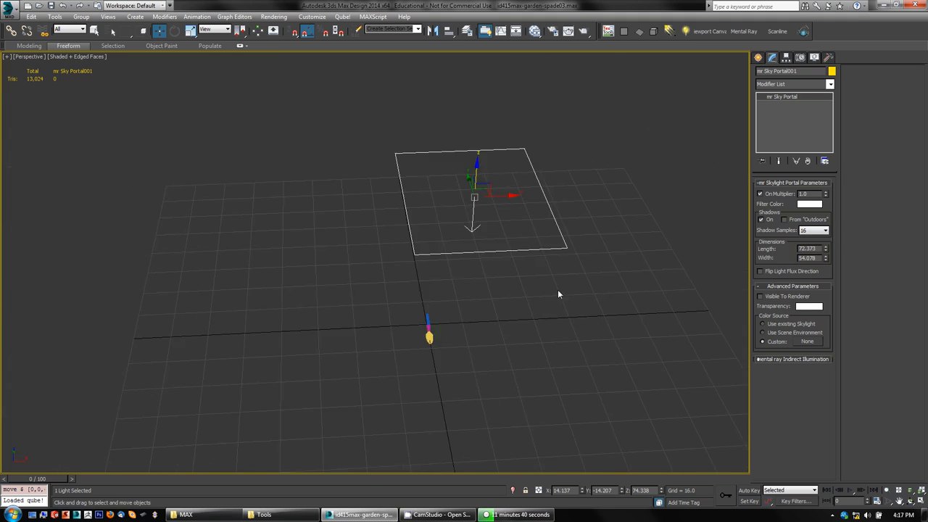
Reposition the sky portal in the Top view over the garden spade, at about X 4.0 and Y -11.7.
key("alt+w")
right_click(288, 169)
key("alt+w")
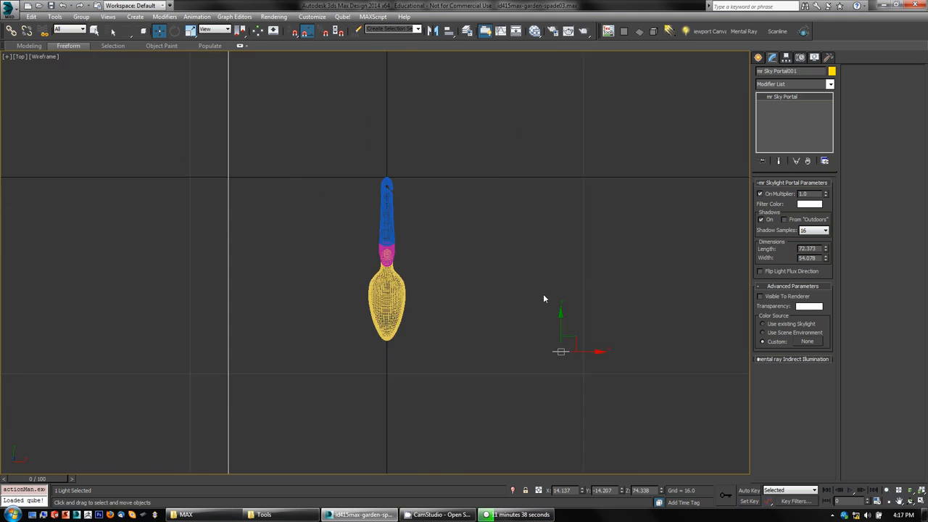
middle_click_drag(544, 300, 515, 269)
scroll(567, 285, "down", 8)
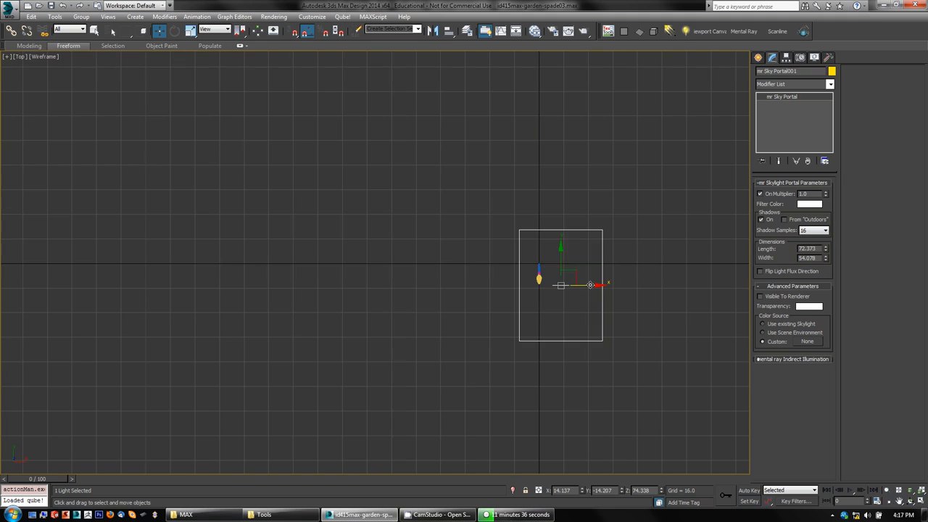
mouse_move(576, 272)
left_mouse_down()
mouse_move(561, 264)
mouse_move(563, 280)
mouse_move(561, 268)
left_mouse_up()
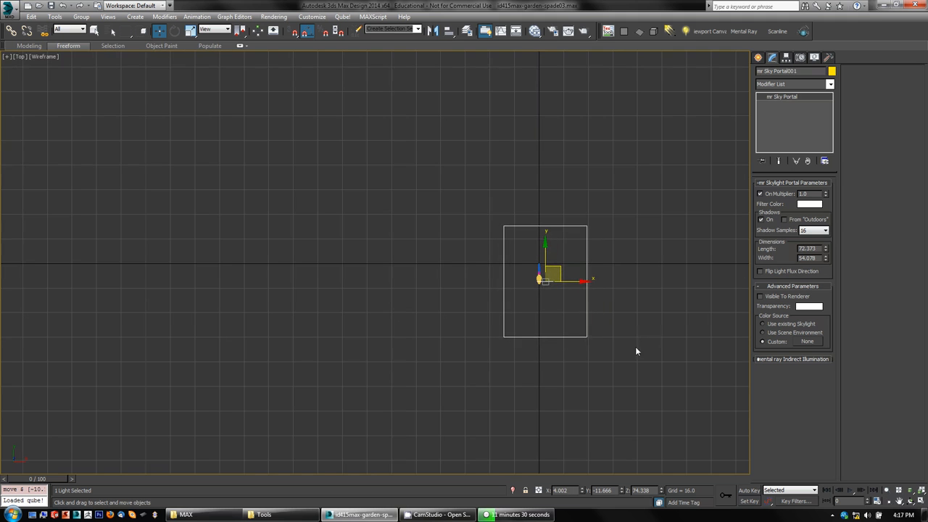
Create a standard Skylight on the ground in the Perspective view, well off to the side of the spade and sky portal.
key("alt+w")
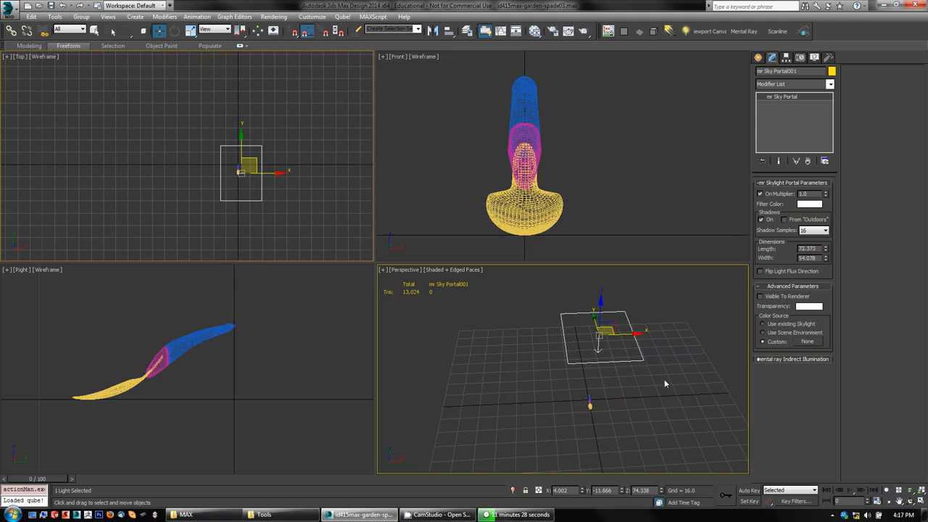
middle_click_drag(656, 395, 590, 364, "alt")
middle_click_drag(582, 370, 603, 375, "alt")
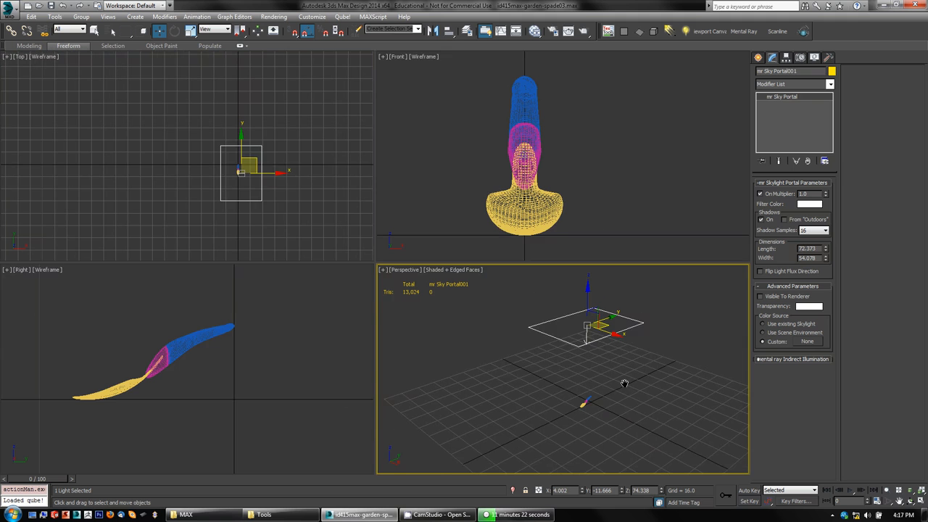
middle_click_drag(625, 383, 536, 284)
key("alt+w")
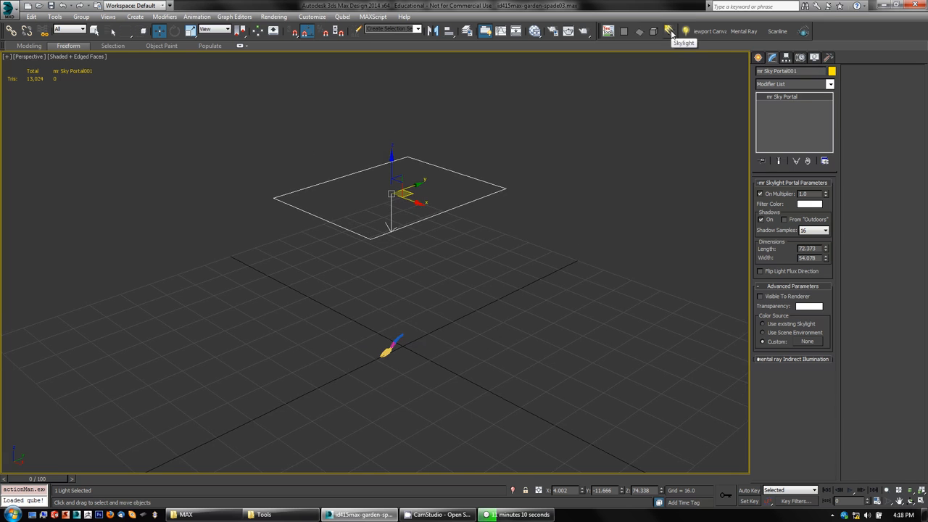
left_click(758, 58)
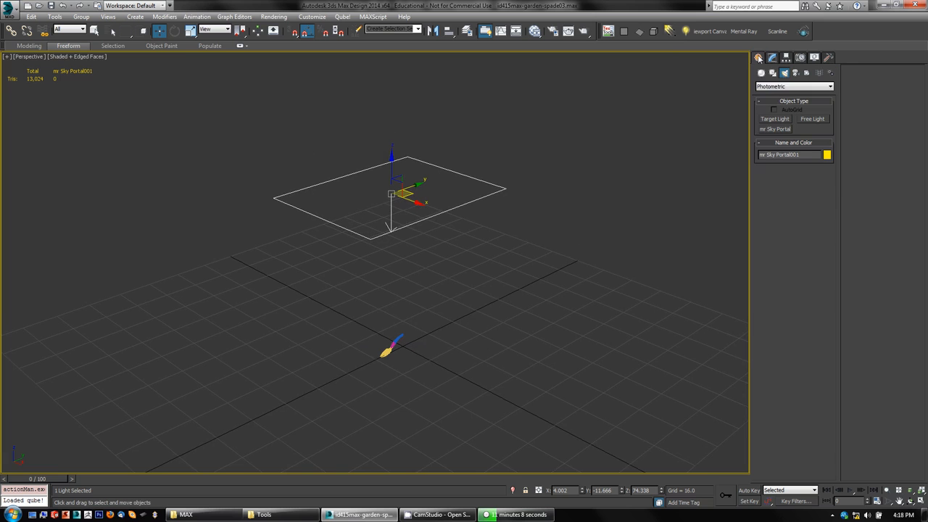
left_click(781, 87)
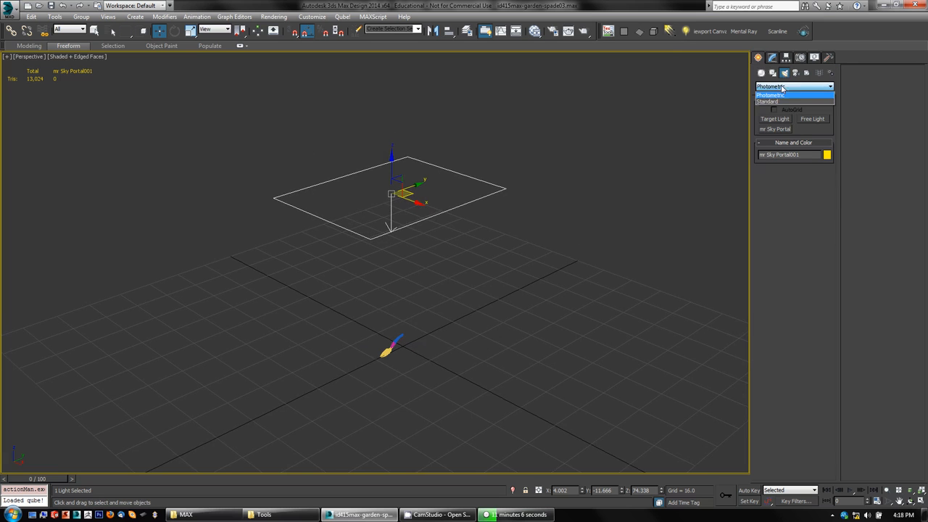
left_click(782, 101)
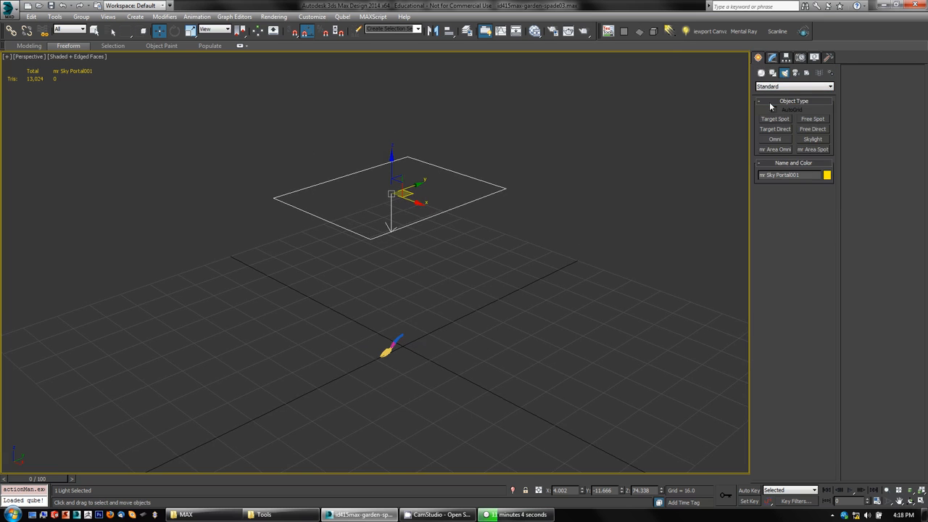
left_click(811, 139)
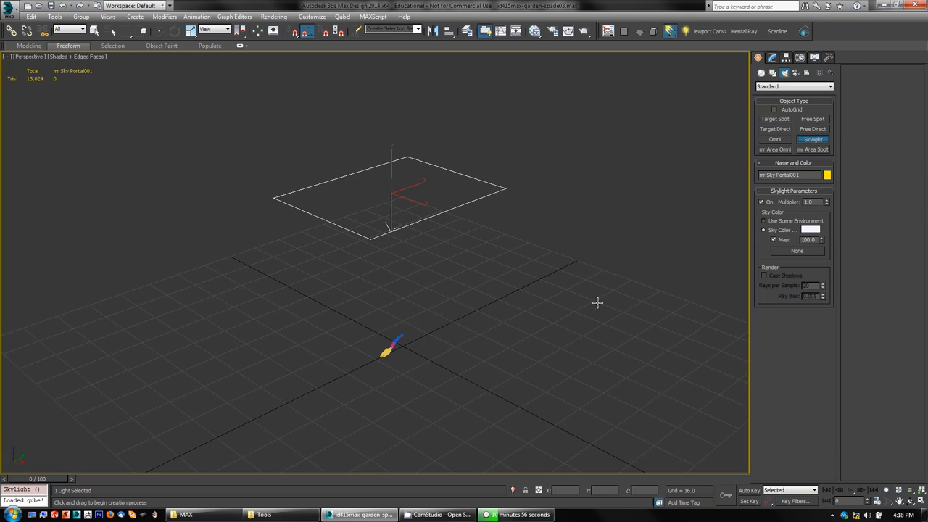
left_click(653, 303)
key("w")
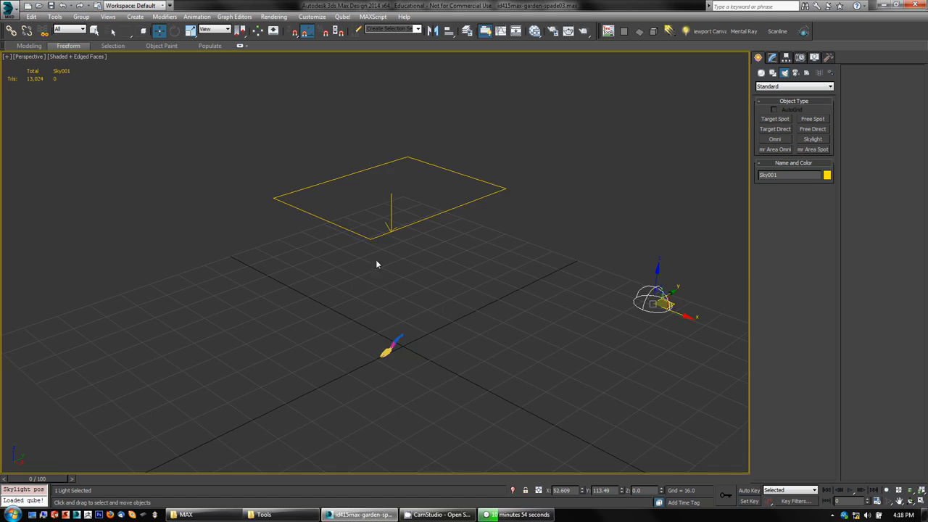
Create a ground plane about 246.4 long and 234.1 wide under the spade, roughly centred on the grid.
middle_click_drag(462, 285, 476, 278)
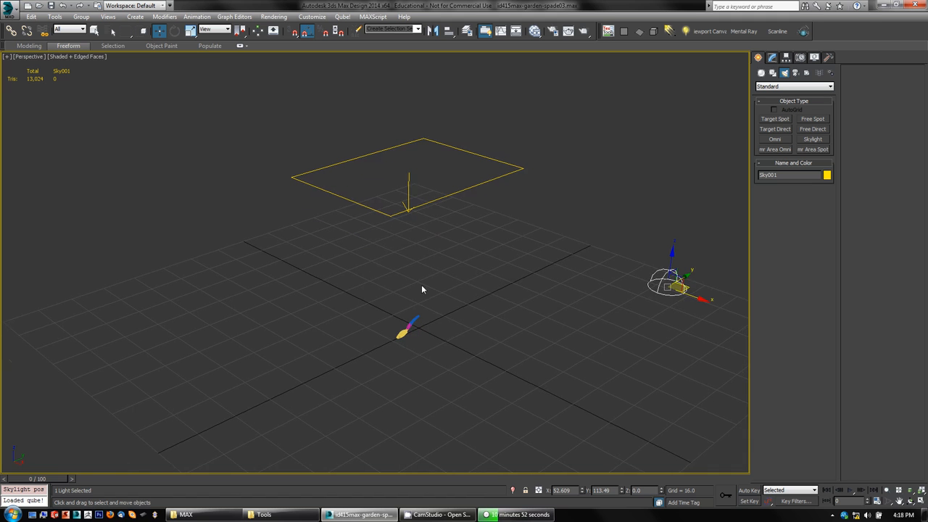
middle_click_drag(423, 255, 445, 259)
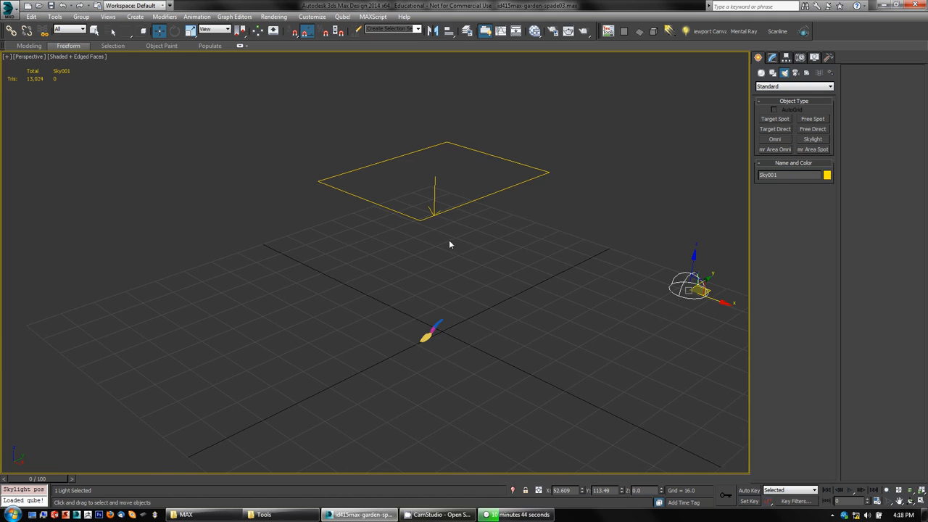
middle_click_drag(489, 303, 526, 256)
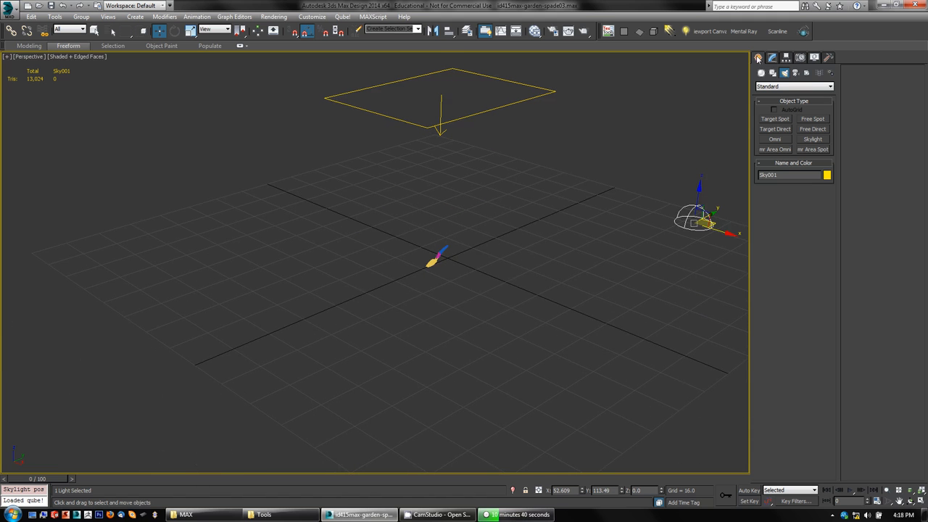
left_click(761, 73)
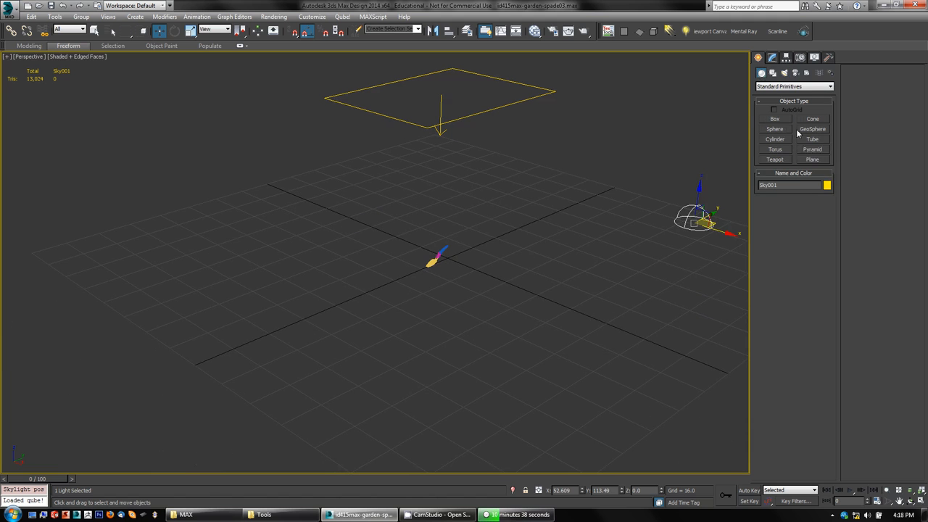
left_click(813, 160)
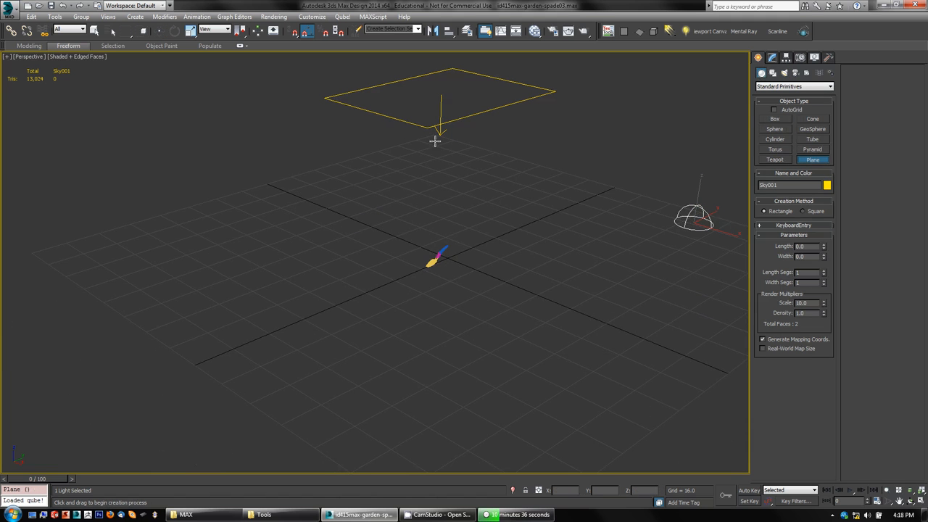
left_click_drag(437, 138, 446, 520)
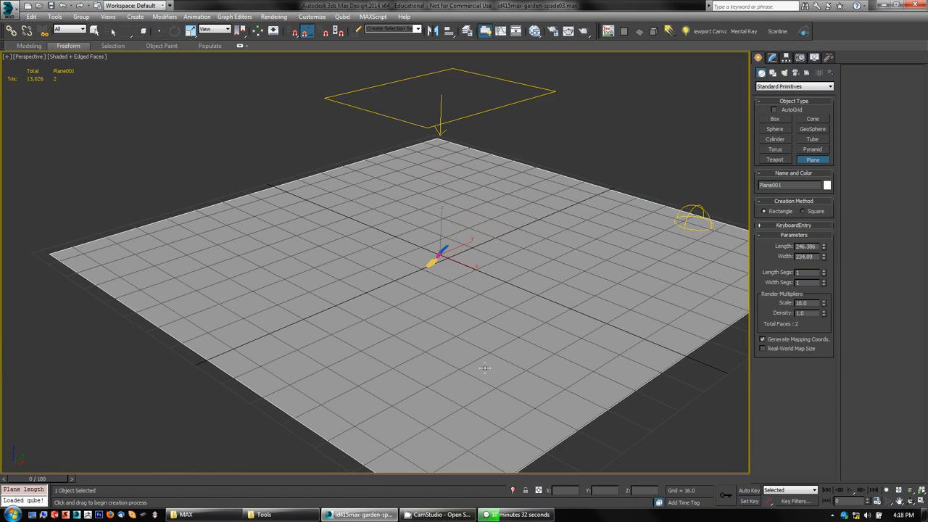
key("w")
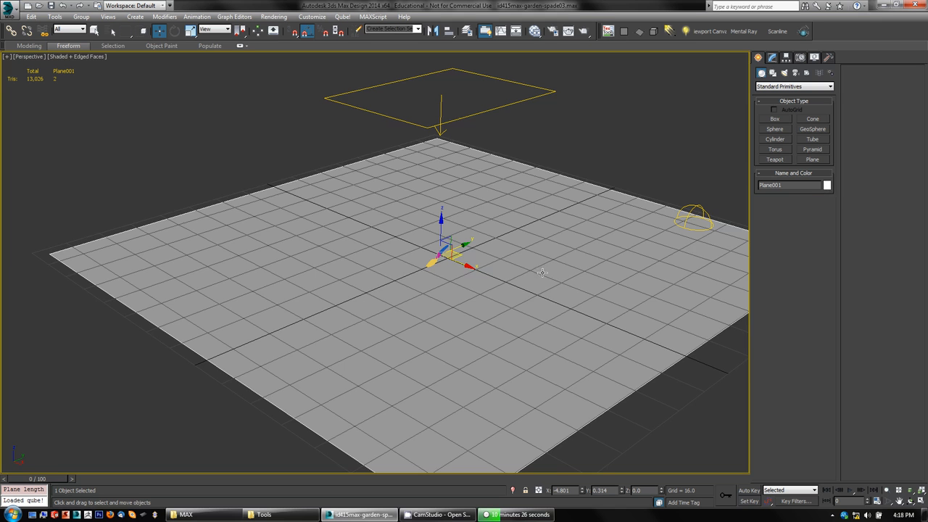
Look at the ground plane's object color choices without changing them, and inspect the spade on the plane up close.
left_click(829, 187)
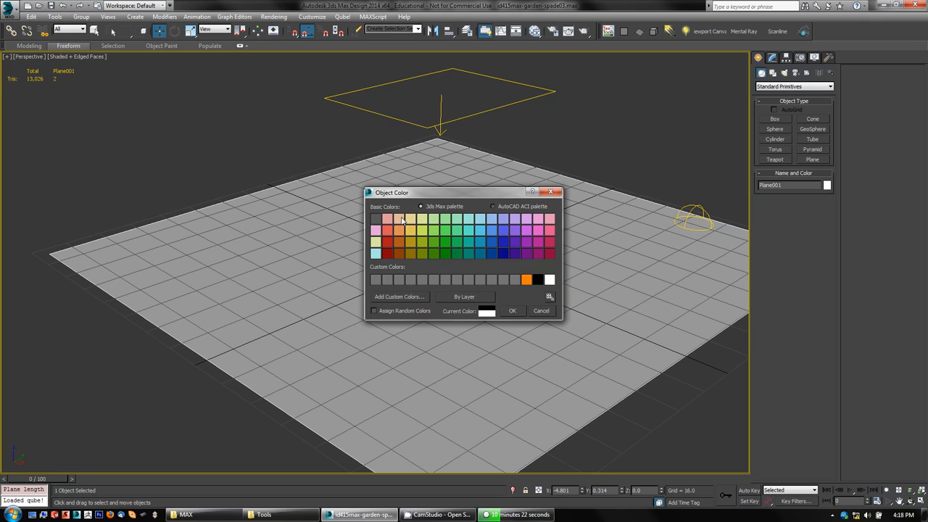
left_click(546, 314)
middle_click_drag(437, 303, 426, 307)
scroll(425, 306, "up", 8)
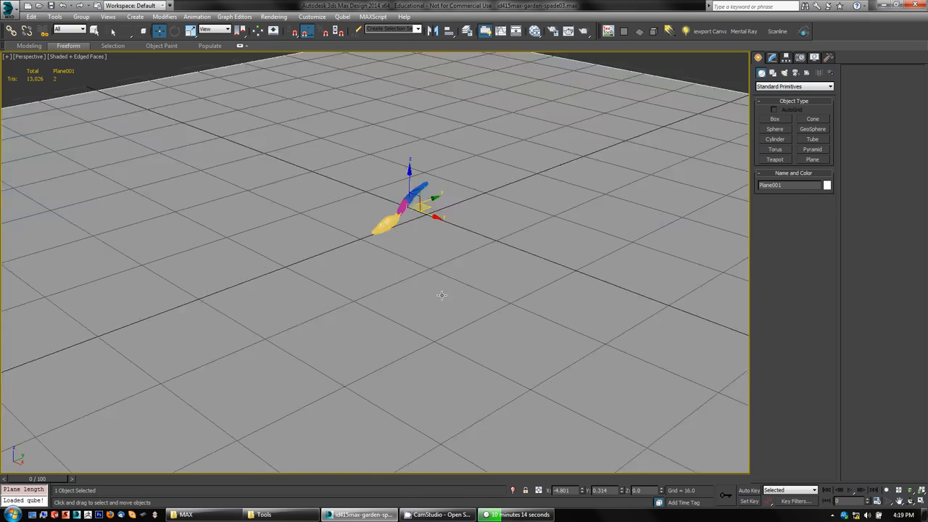
scroll(420, 298, "down", 5)
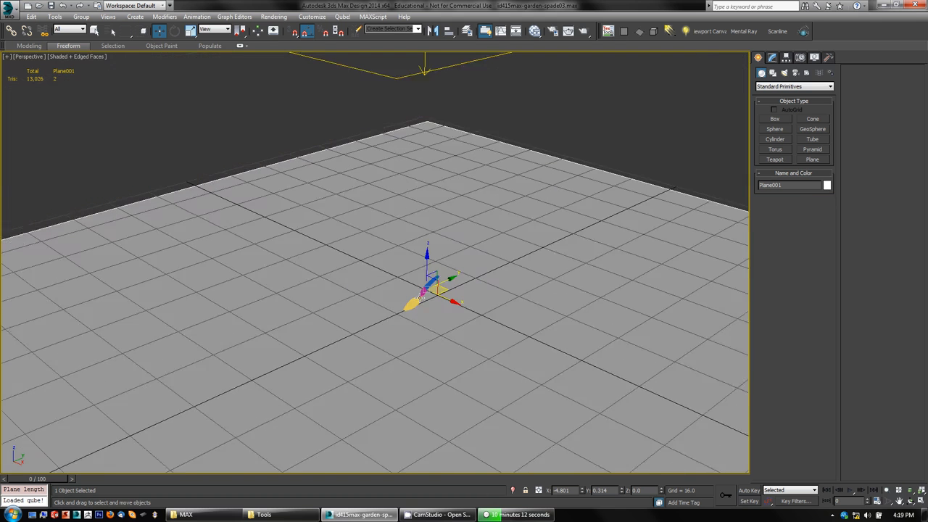
scroll(419, 298, "up", 2)
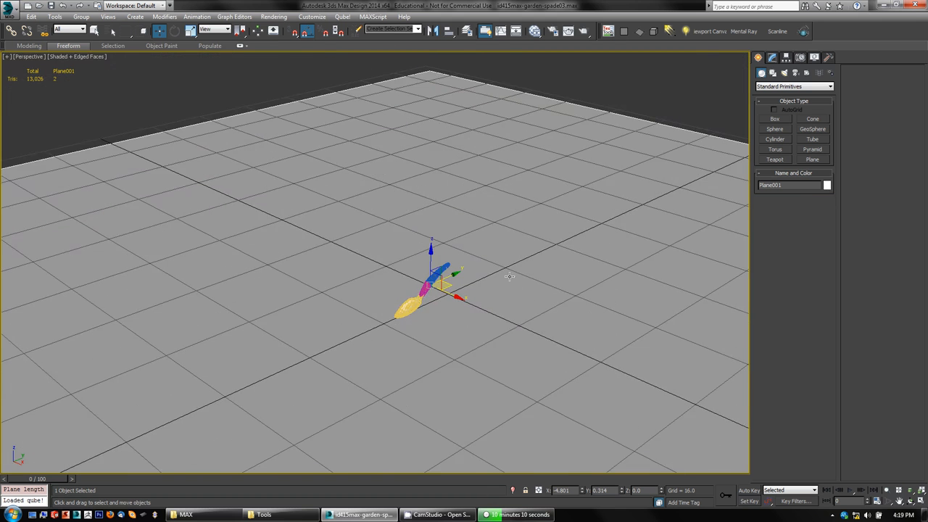
middle_click_drag(503, 276, 447, 242)
scroll(447, 242, "down", 4)
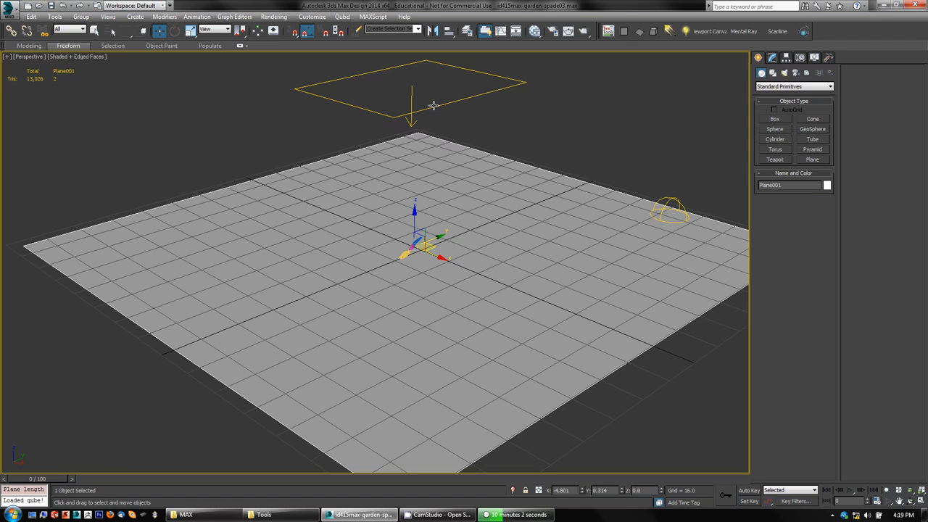
Display the Kelvin Temperature Color map's parameters in the Slate Material Editor and shift the editor clear of the sky portal.
right_click(542, 132)
left_click(464, 114)
key("m")
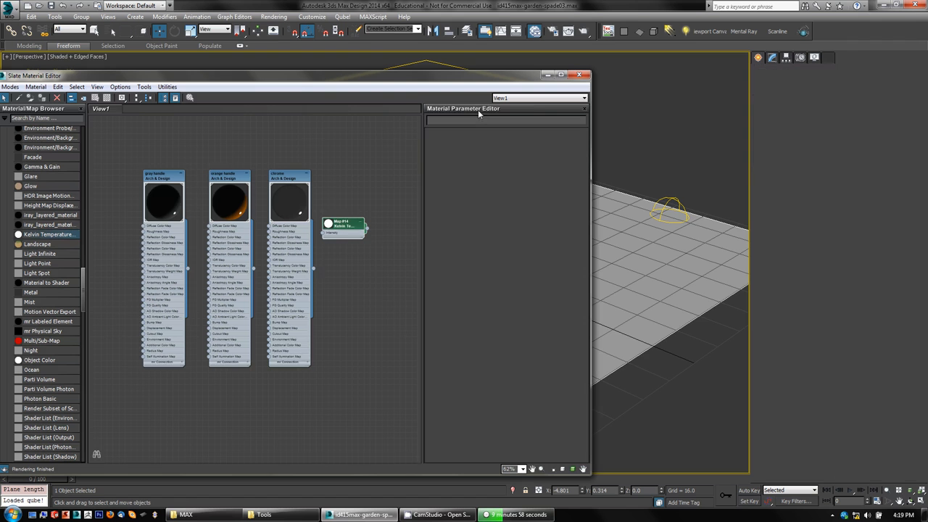
double_click(347, 227)
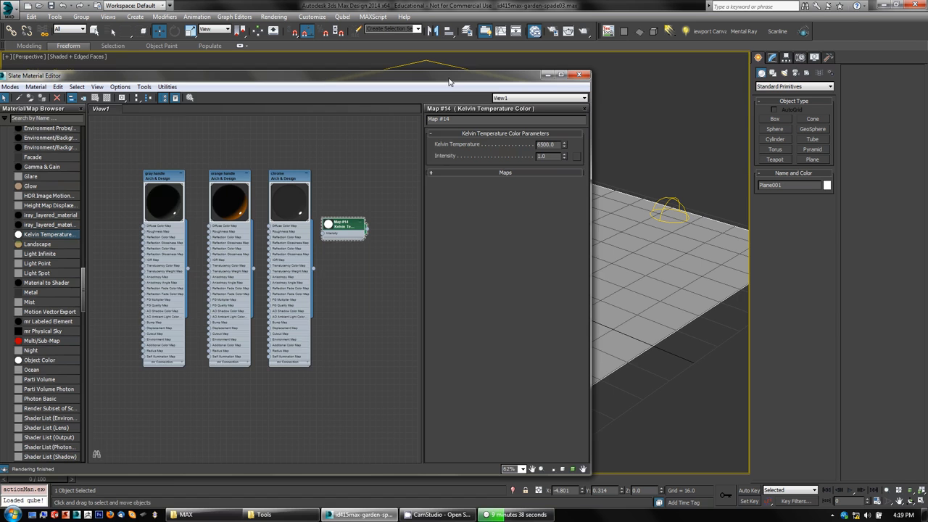
left_click_drag(441, 81, 423, 123)
Assign the Kelvin Temperature Color map as an instance to the mr Sky Portal's Custom color source.
left_click(485, 73)
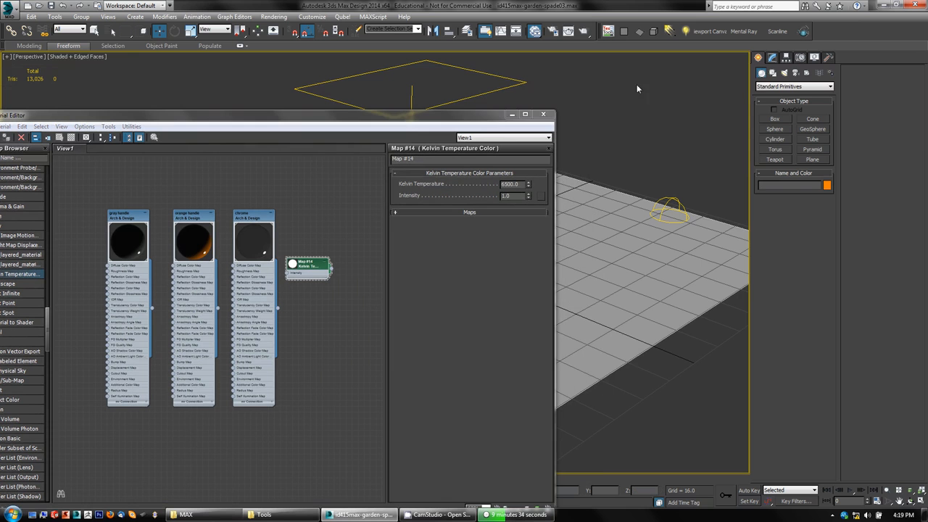
left_click(506, 78)
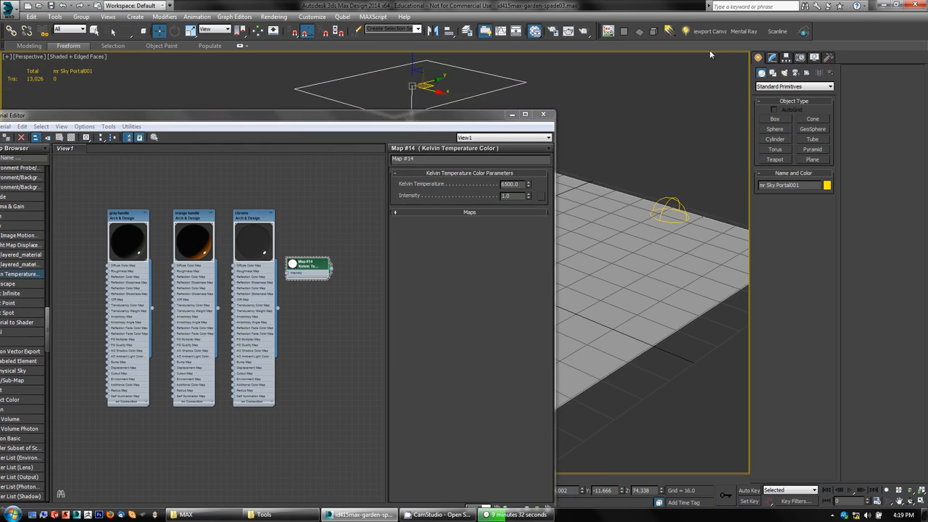
left_click(773, 58)
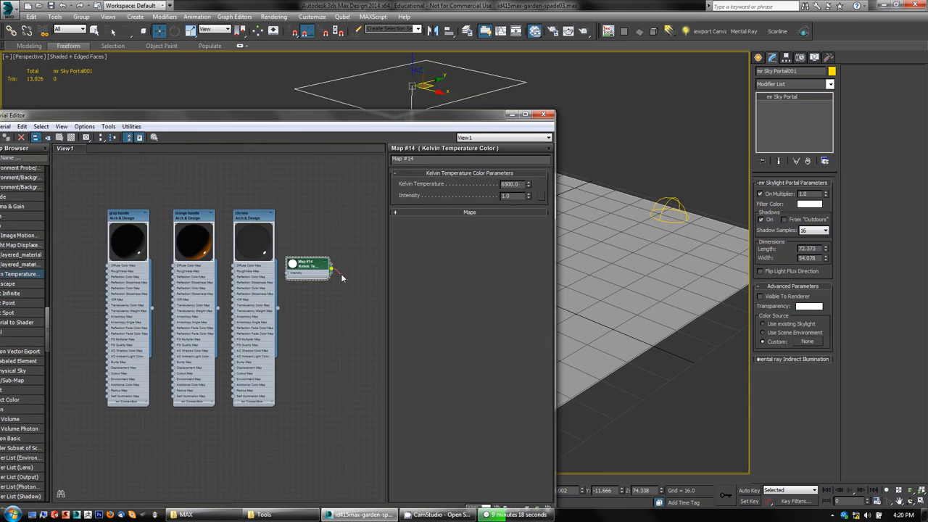
left_click_drag(349, 280, 807, 341)
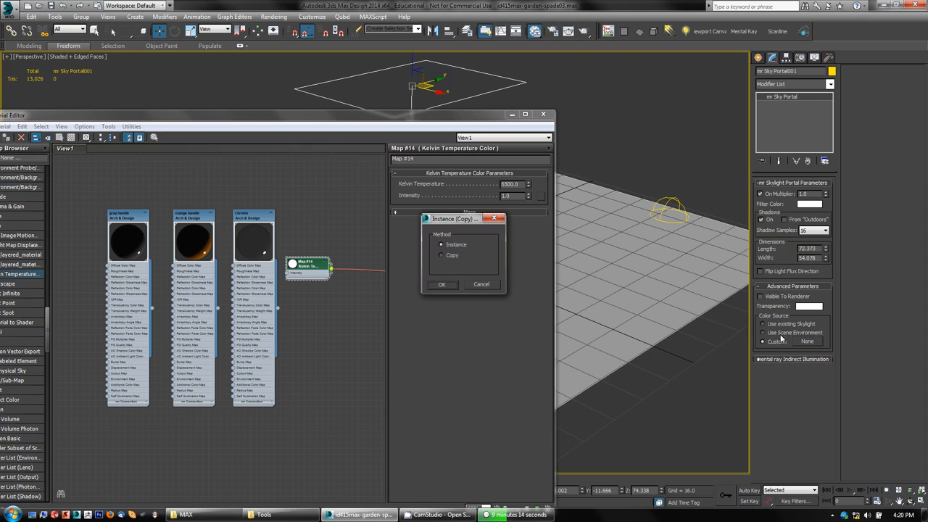
left_click(450, 285)
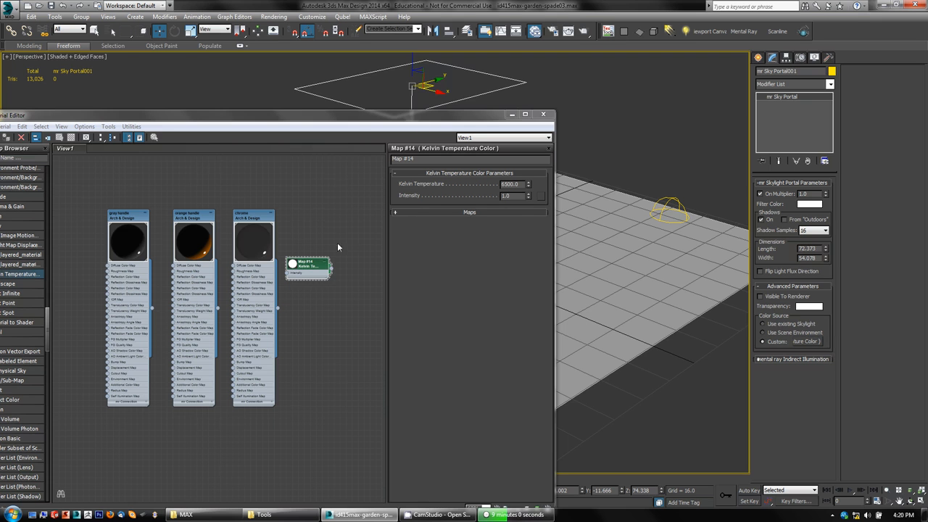
Rename the Kelvin Temperature Color map to "Sky Portal Kelvin" and close the Slate Material Editor.
left_click(306, 267)
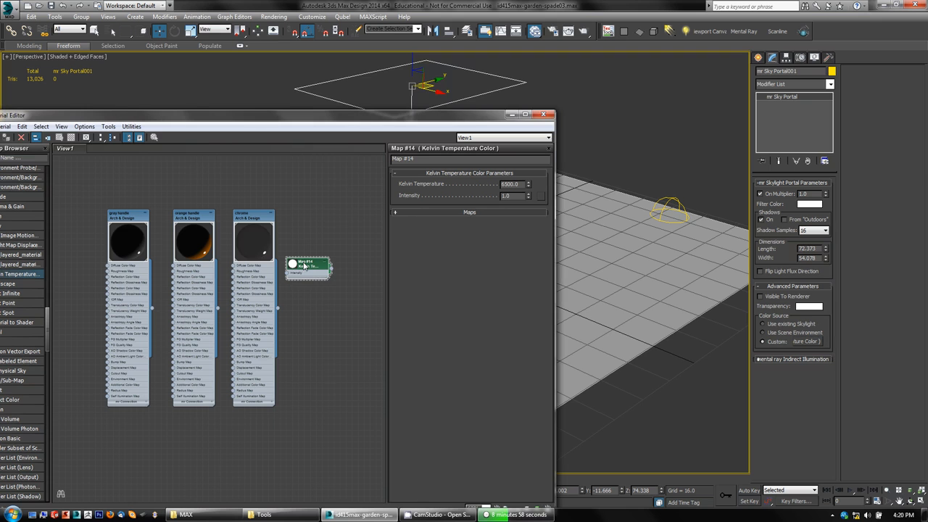
left_click(426, 159)
type("Sky Portal Kelvin")
key("Return")
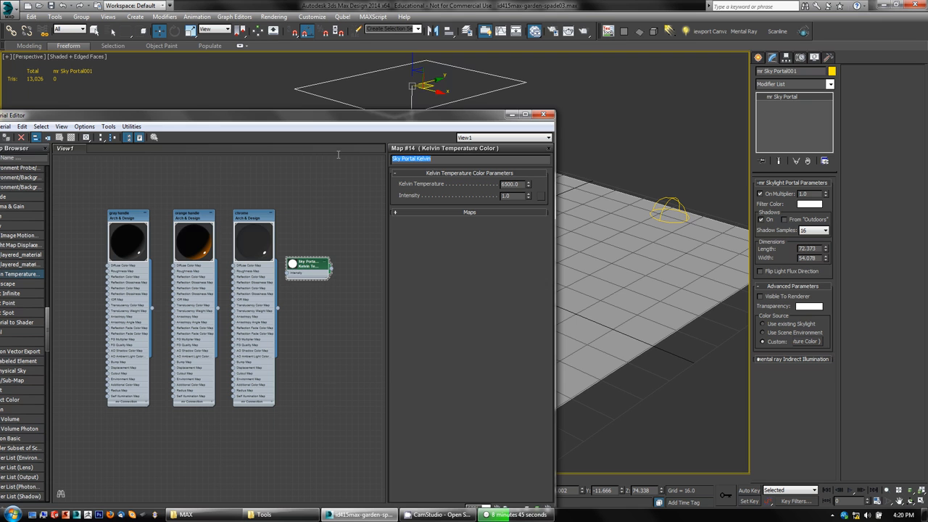
left_click(543, 115)
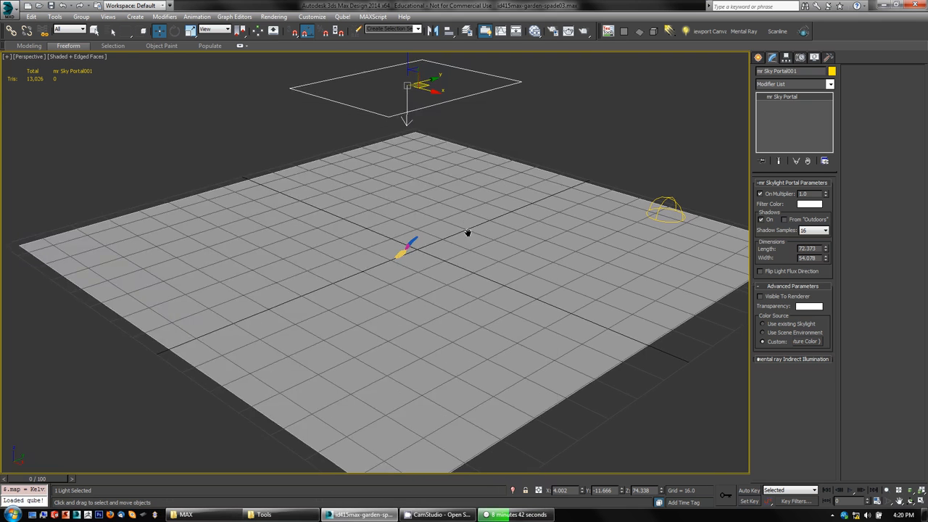
Select the spade's blade and frame the whole spade up close in the Perspective view.
scroll(429, 269, "up", 5)
middle_click_drag(411, 227, 446, 234, "alt")
scroll(450, 255, "up", 5)
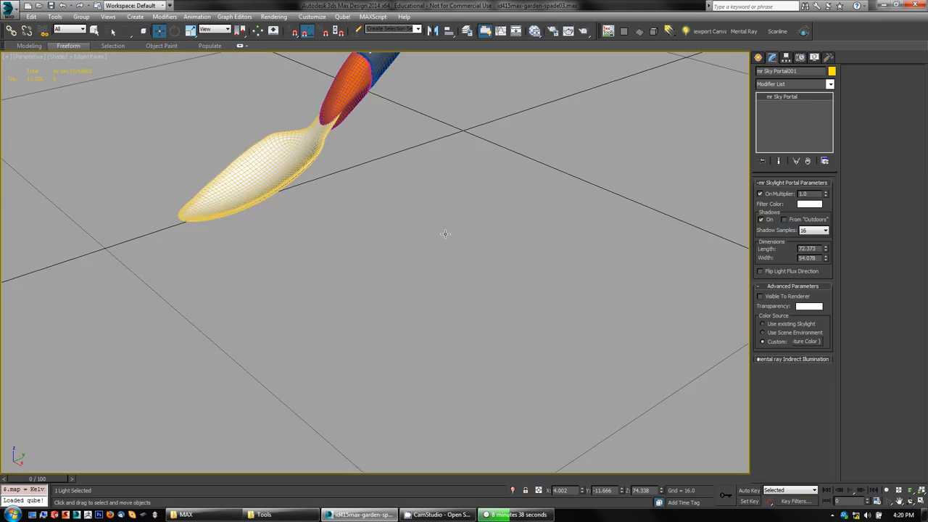
left_click(299, 147)
middle_click_drag(457, 176, 503, 282, "alt")
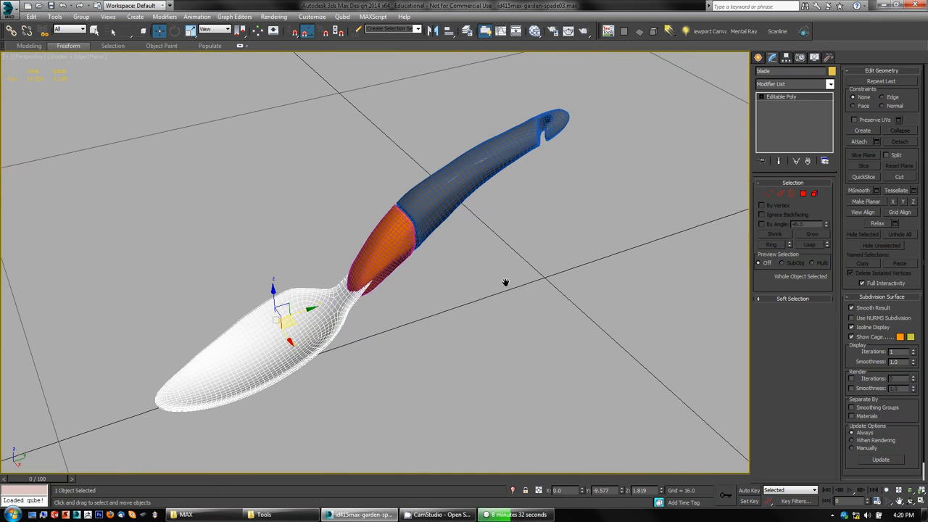
Turn off saving the render to a file and run a test render of the Perspective view, stopping it partway.
left_click(585, 34)
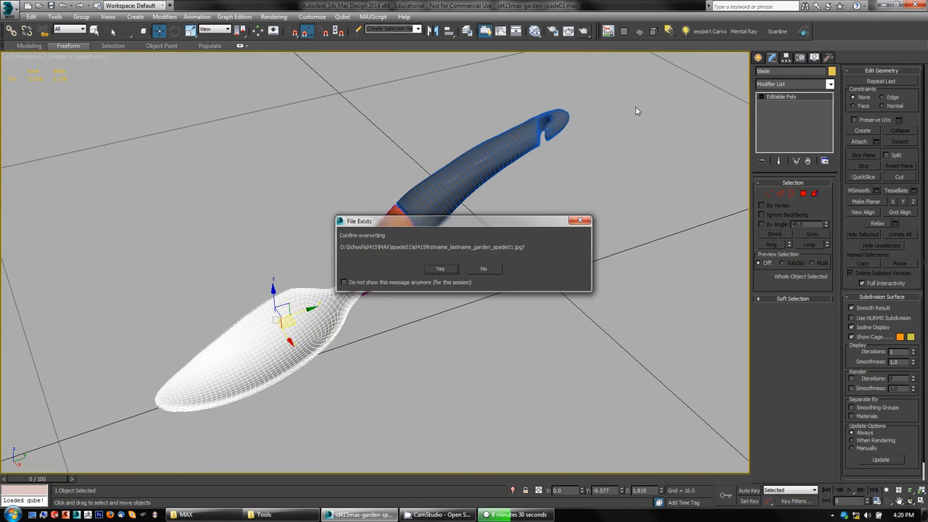
left_click(485, 269)
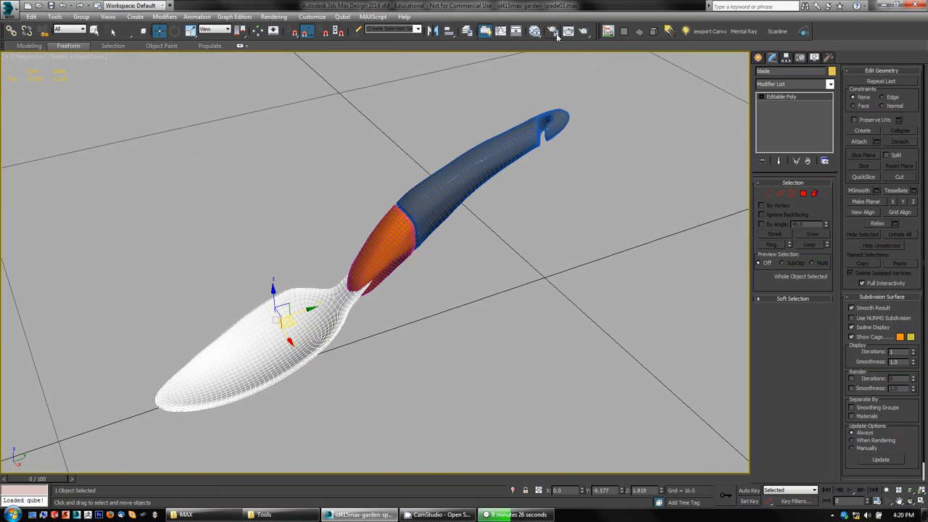
left_click(553, 34)
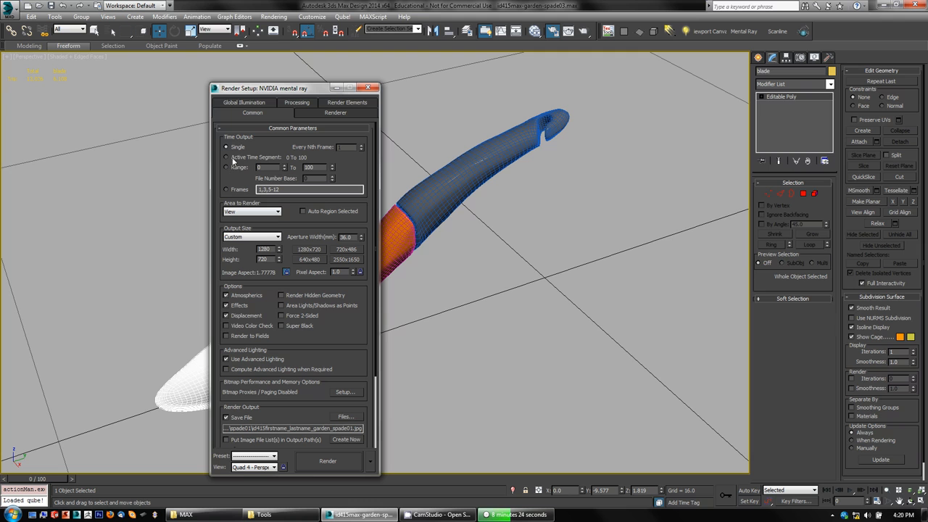
left_click(226, 418)
left_click(326, 460)
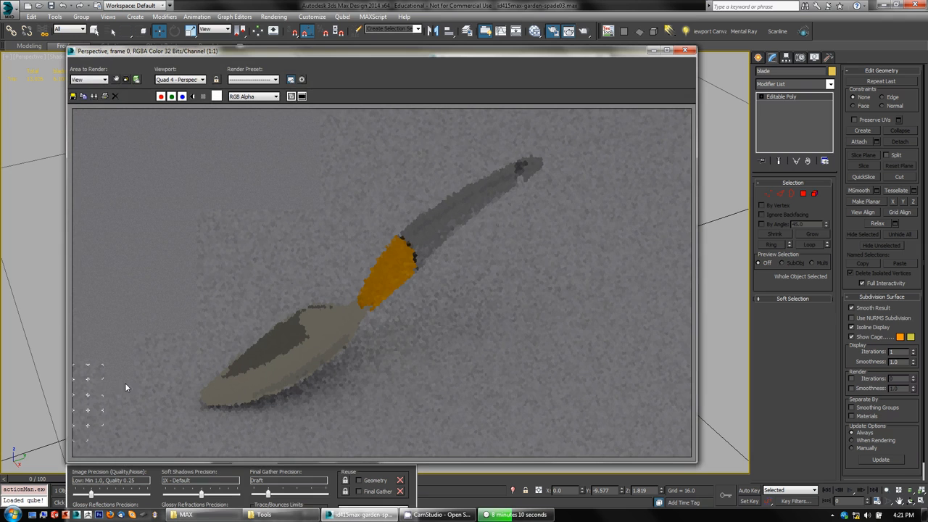
left_click(685, 51)
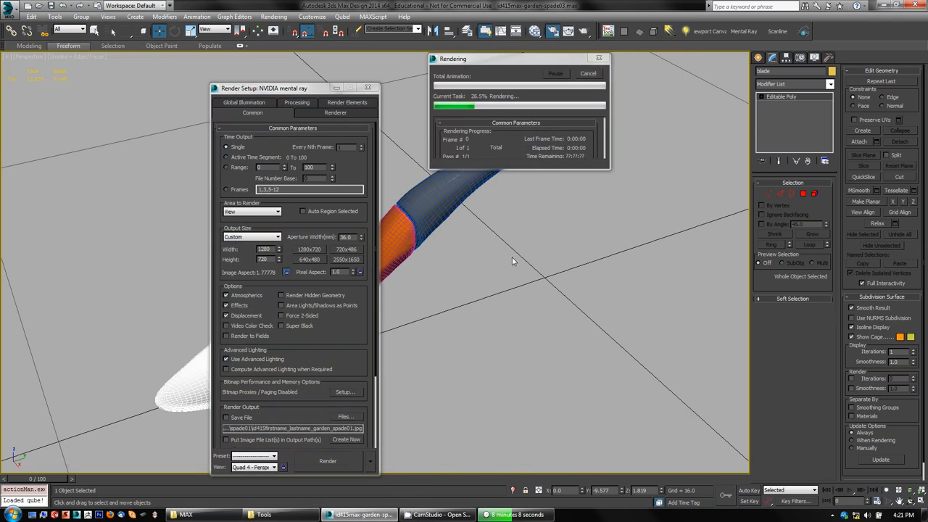
left_click(589, 75)
left_click(587, 75)
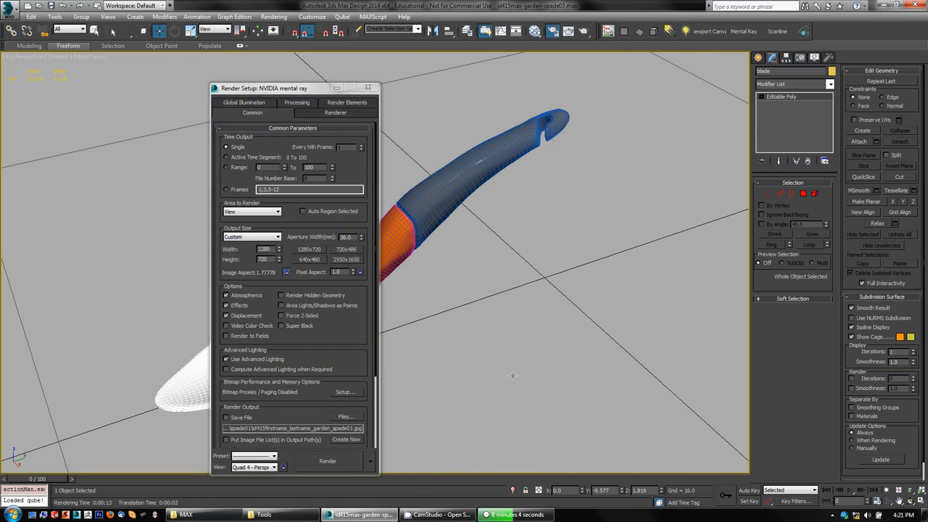
Set the Intensity of the Sky Portal Kelvin map to 30 in the Slate Material Editor.
key("m")
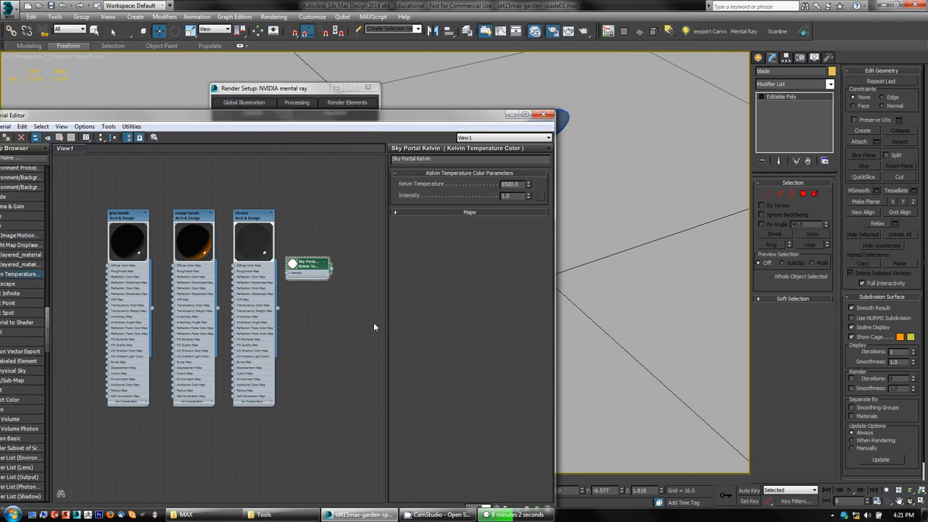
left_click(509, 196)
type("30")
key("Return")
Test-render the spade under the brighter sky portal, stop the render, and close Render Setup and the Slate Material Editor.
left_click(312, 88)
left_click(327, 461)
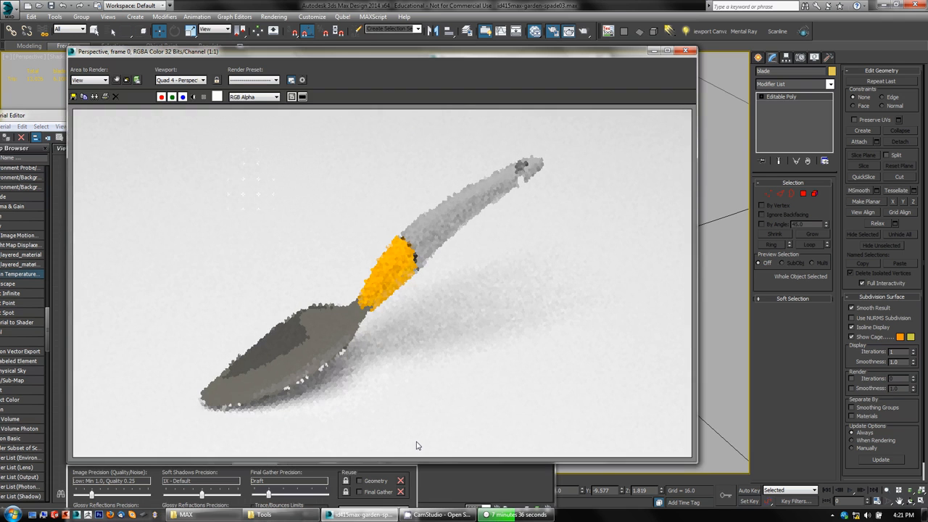
left_click(688, 51)
left_click(589, 74)
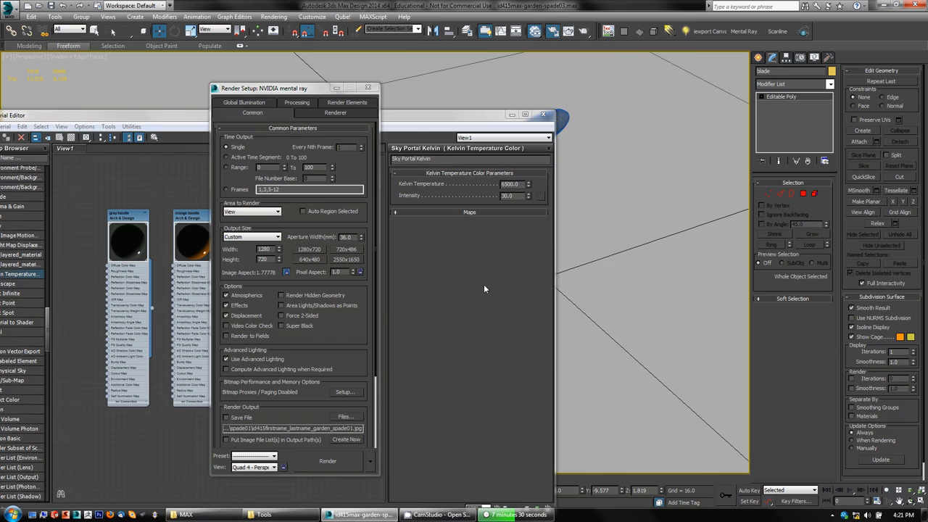
left_click(368, 89)
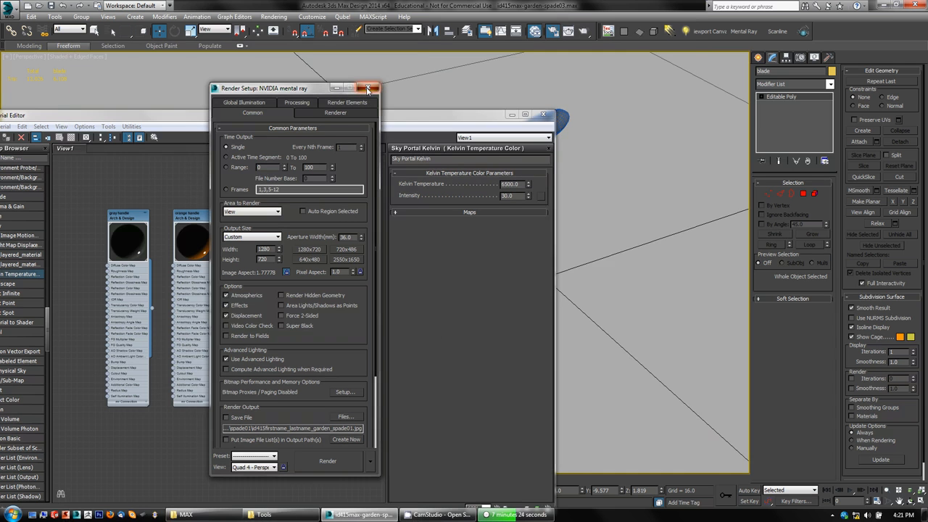
left_click(544, 114)
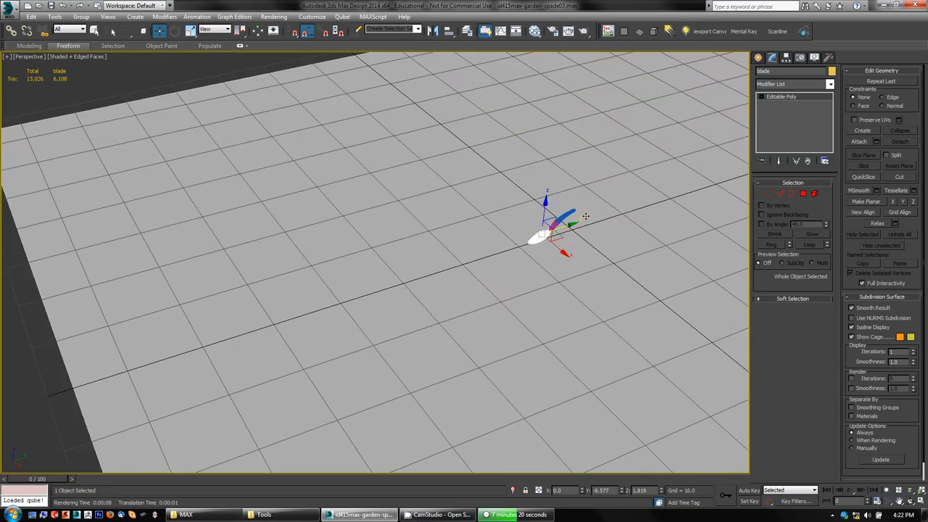
Select the Skylight beside the ground plane and switch it off.
scroll(364, 238, "down", 10)
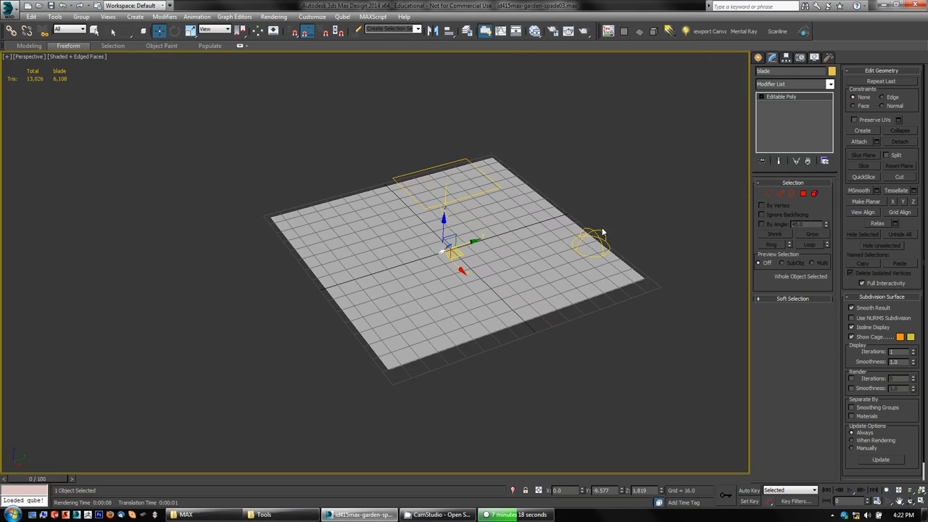
left_click(602, 231)
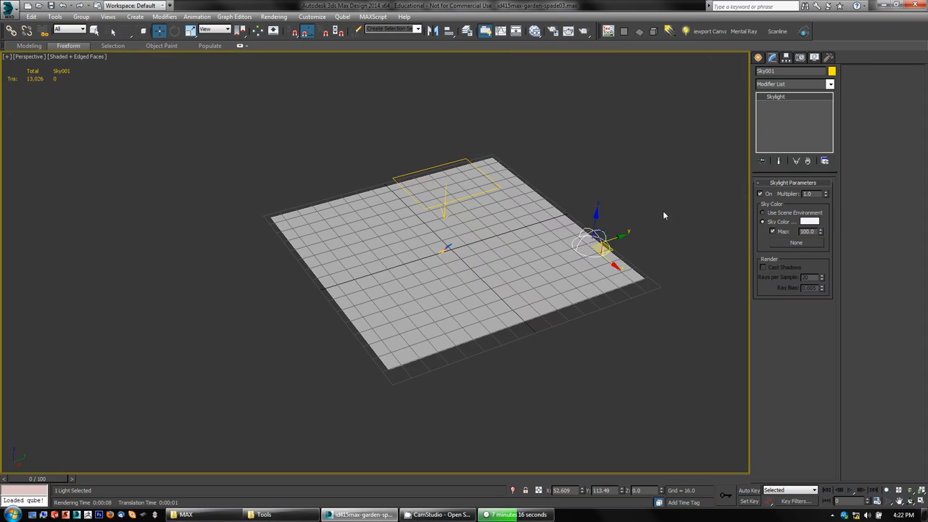
left_click(761, 194)
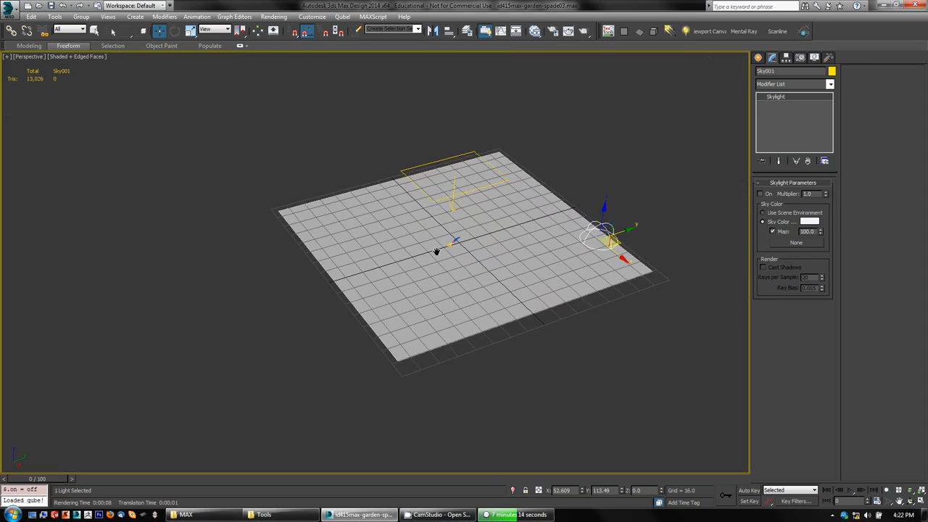
Frame the spade up close and render the Perspective view with only the sky portal lighting it.
scroll(438, 251, "up", 10)
middle_click_drag(244, 198, 370, 285)
scroll(370, 283, "up", 7)
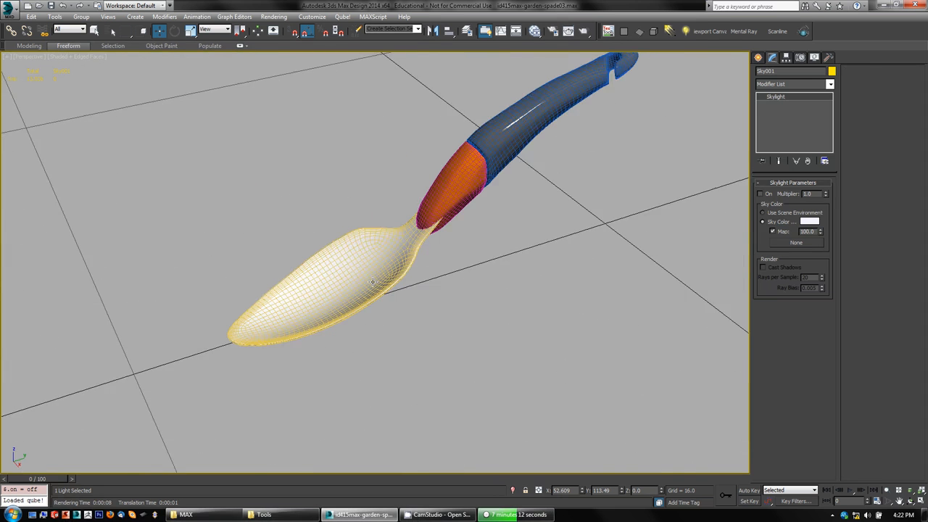
middle_click_drag(513, 228, 450, 293)
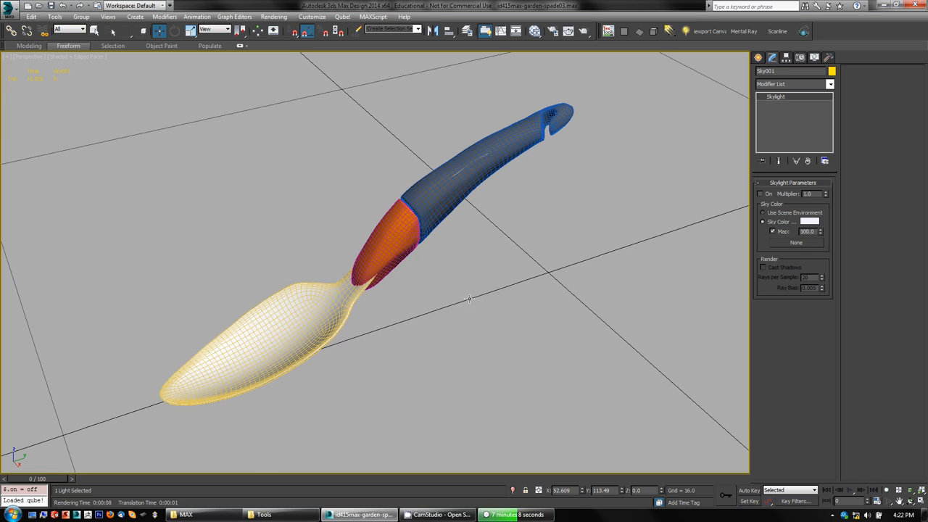
left_click(584, 33)
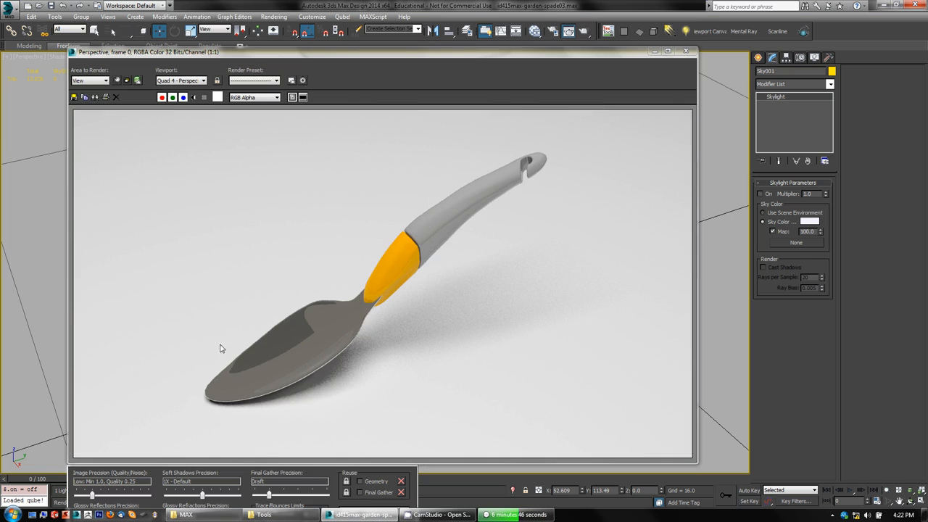
left_click(691, 53)
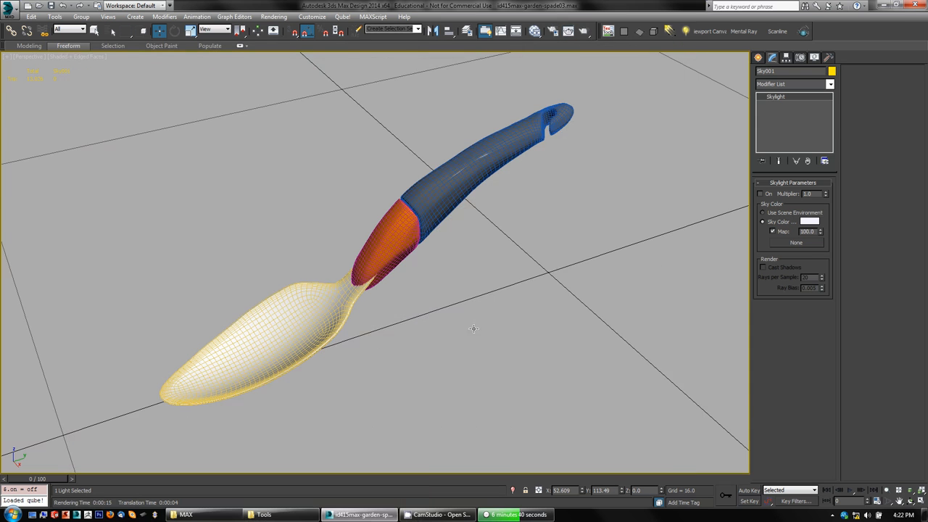
Switch the Skylight back on.
middle_click_drag(473, 329, 477, 306)
scroll(477, 305, "down", 10)
scroll(477, 305, "down", 3)
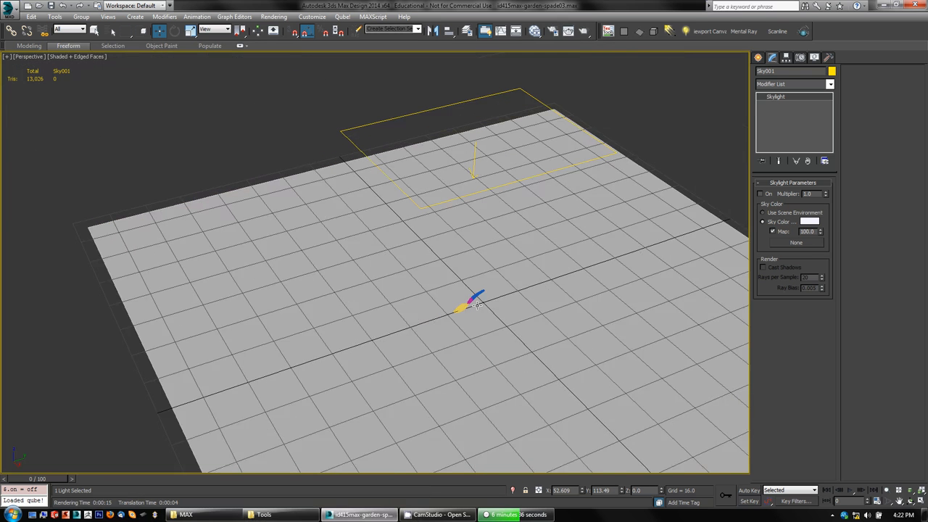
middle_click_drag(584, 291, 468, 255)
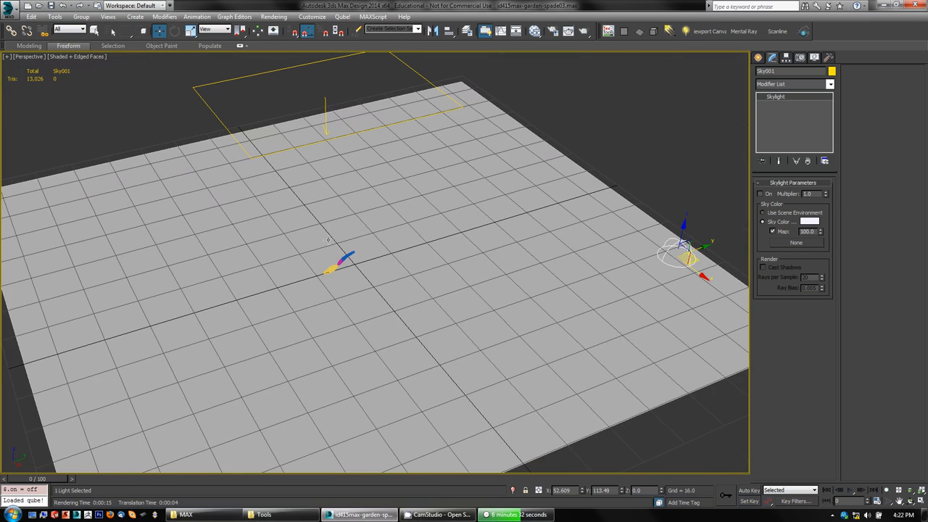
scroll(344, 260, "up", 8)
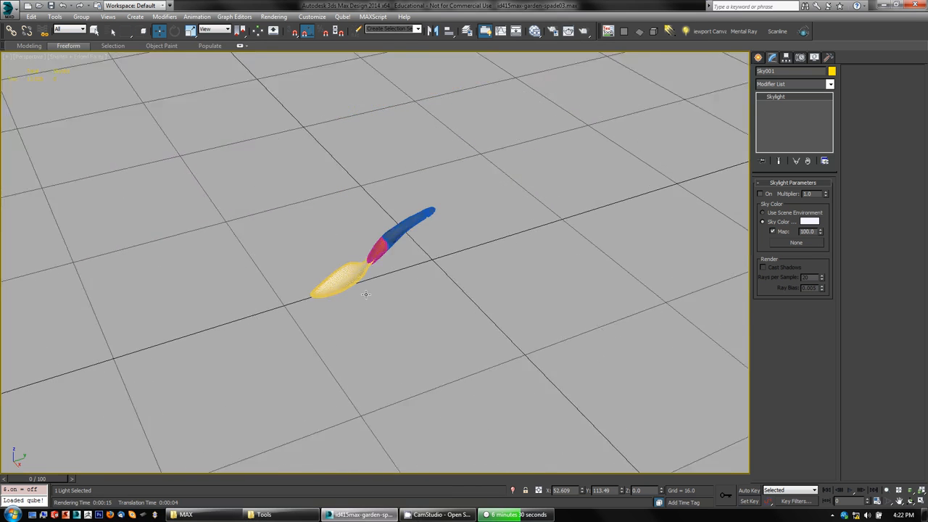
scroll(351, 273, "down", 10)
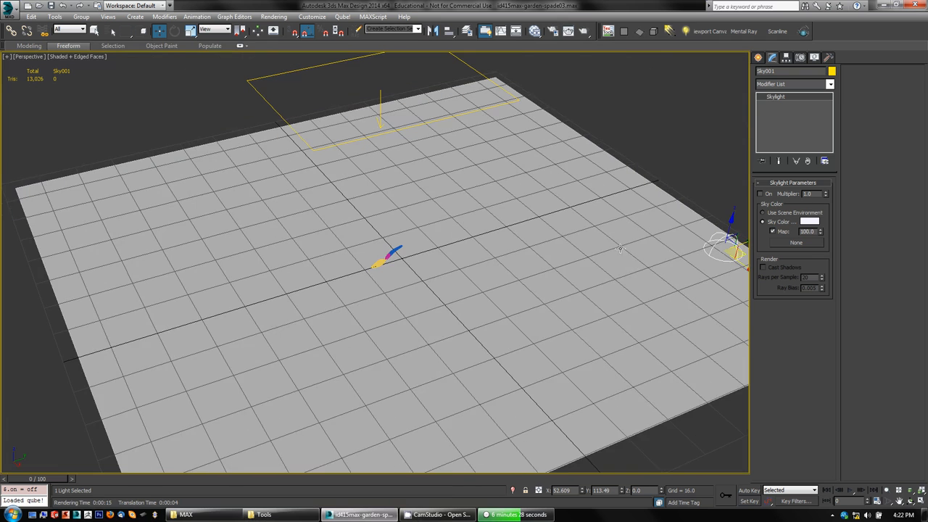
left_click(760, 194)
Examine the spade up close and the placement of both lights around the ground plane.
scroll(390, 297, "up", 10)
middle_click_drag(481, 148, 379, 325)
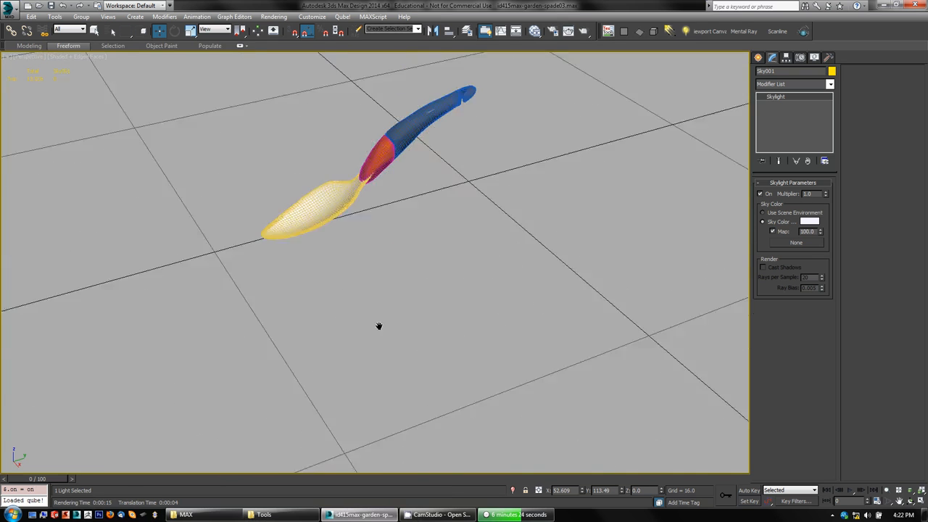
scroll(369, 269, "up", 3)
scroll(361, 212, "down", 3)
middle_click_drag(361, 213, 367, 340)
scroll(371, 319, "up", 3)
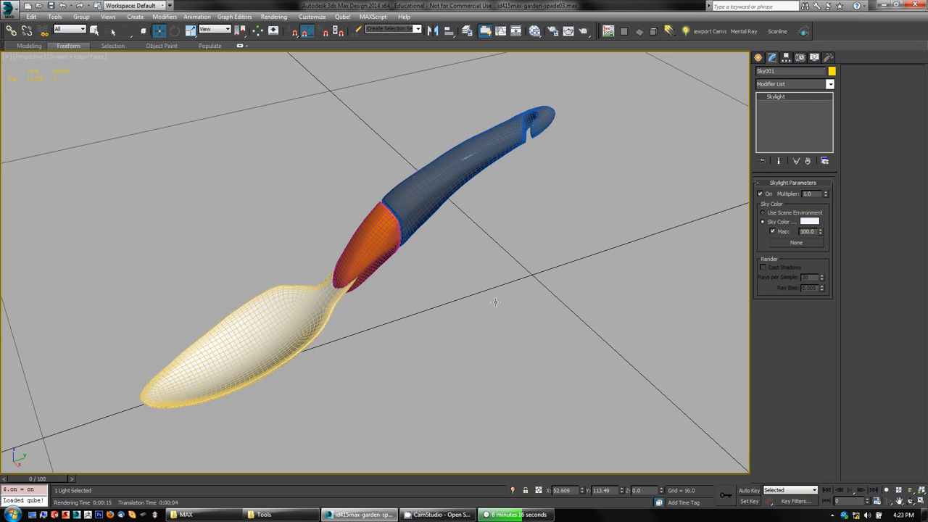
middle_click_drag(430, 348, 433, 298)
scroll(448, 342, "down", 12)
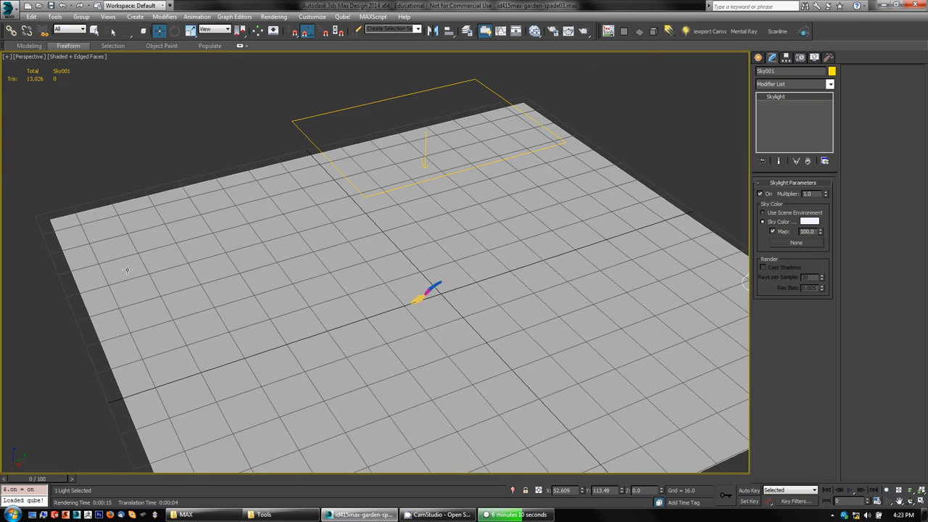
middle_click_drag(269, 332, 349, 110, "alt")
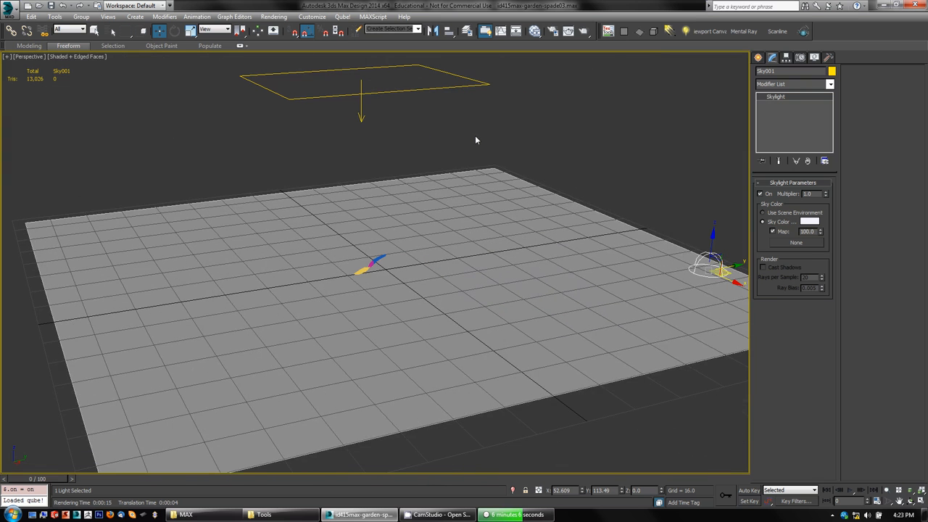
Review the mr Photographic Exposure Control settings in Environment and Effects, and look over the spade up close.
key("8")
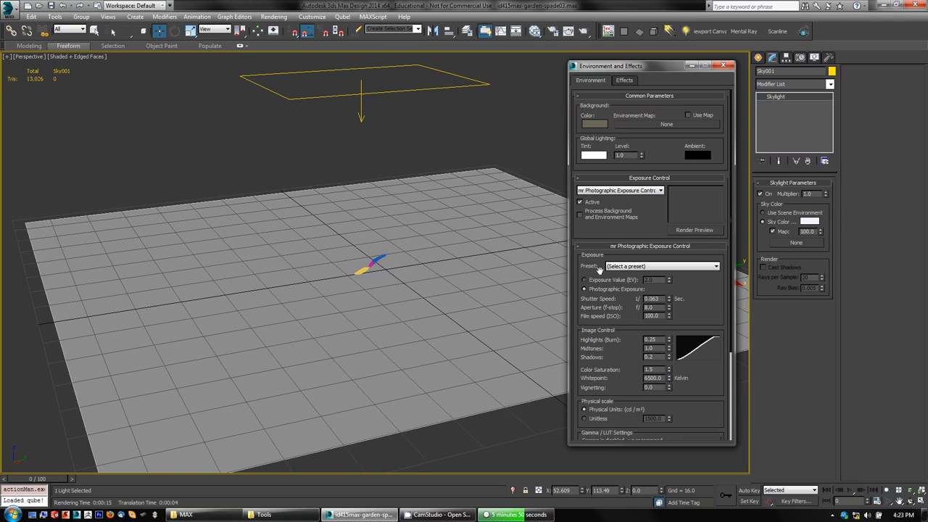
left_click(723, 65)
middle_click_drag(388, 328, 399, 320)
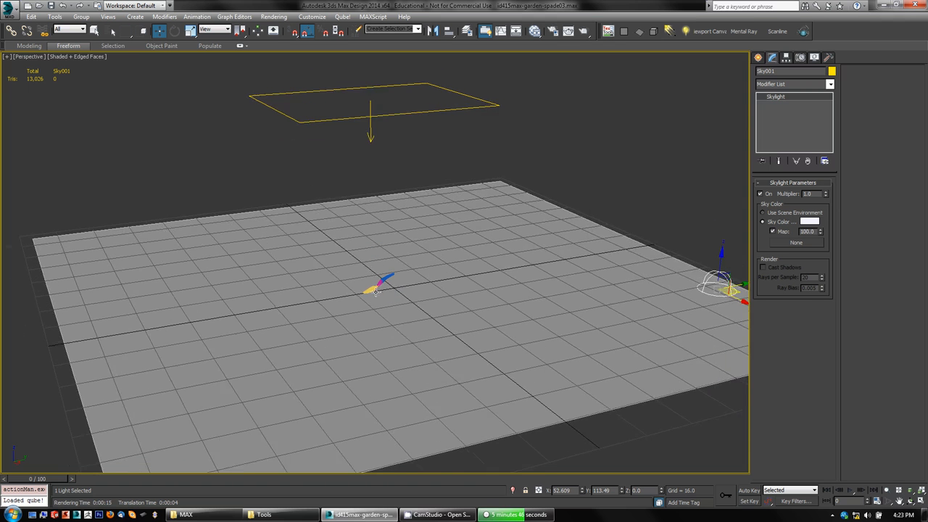
scroll(395, 308, "up", 10)
scroll(396, 299, "down", 4)
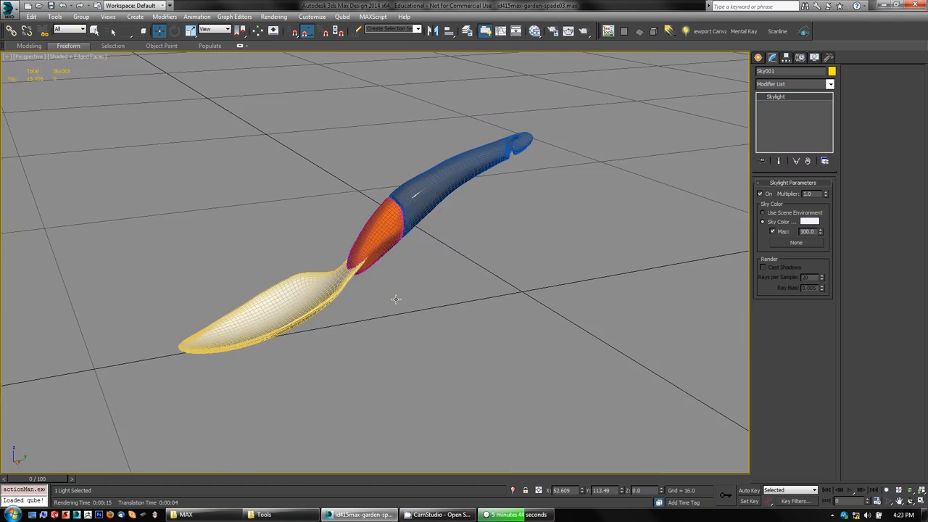
middle_click_drag(396, 298, 440, 279)
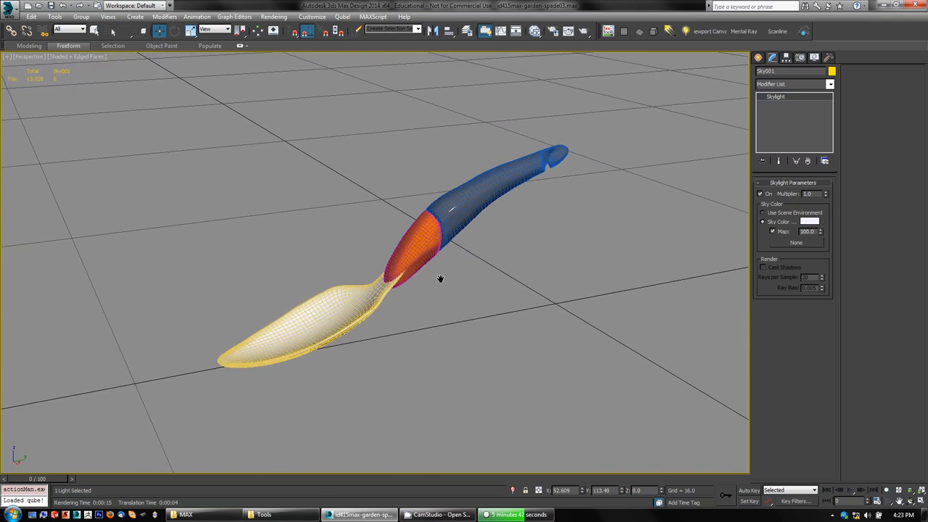
scroll(440, 279, "down", 4)
scroll(441, 279, "up", 1)
scroll(441, 279, "down", 1)
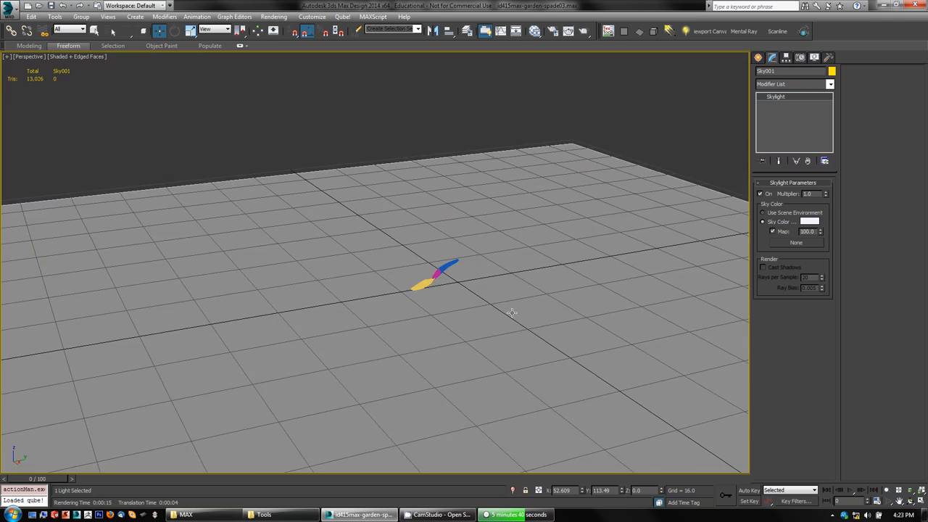
Delete the ground plane beneath the spade.
scroll(498, 287, "down", 5)
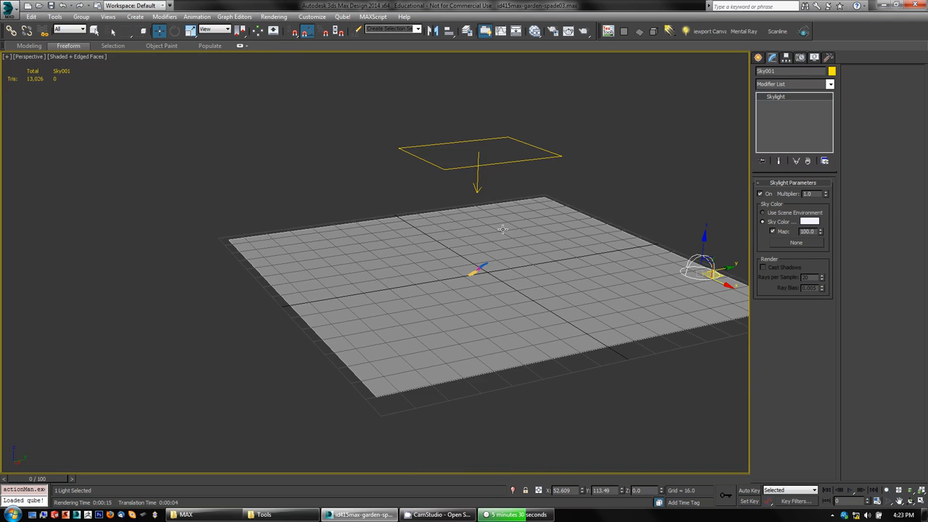
middle_click_drag(503, 229, 479, 232)
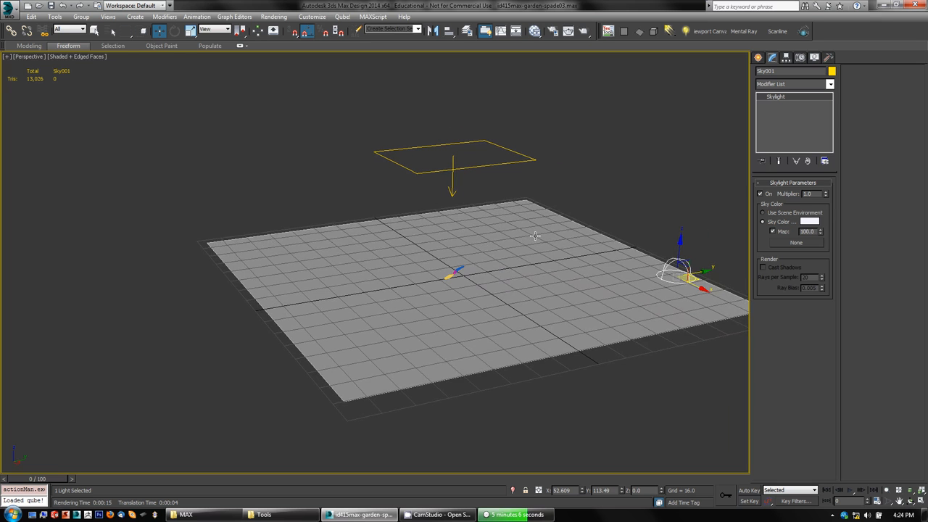
left_click(522, 260)
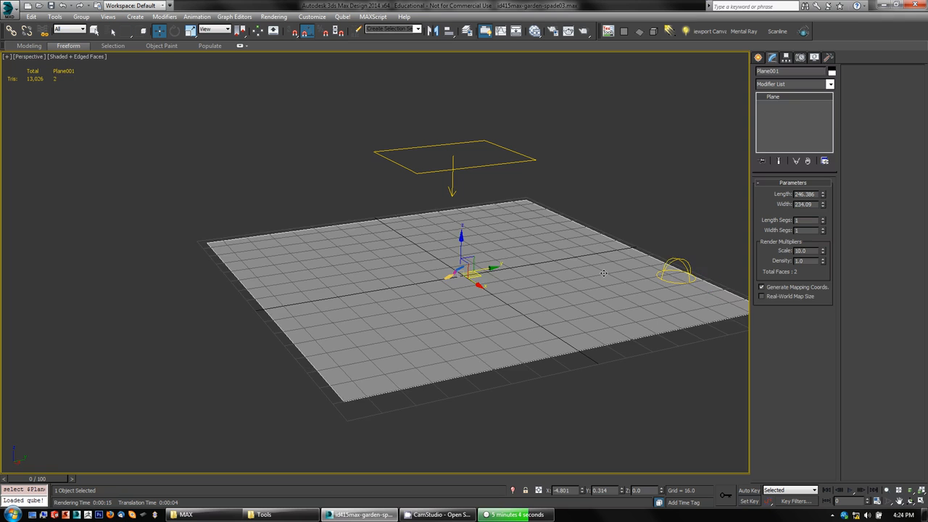
key("Delete")
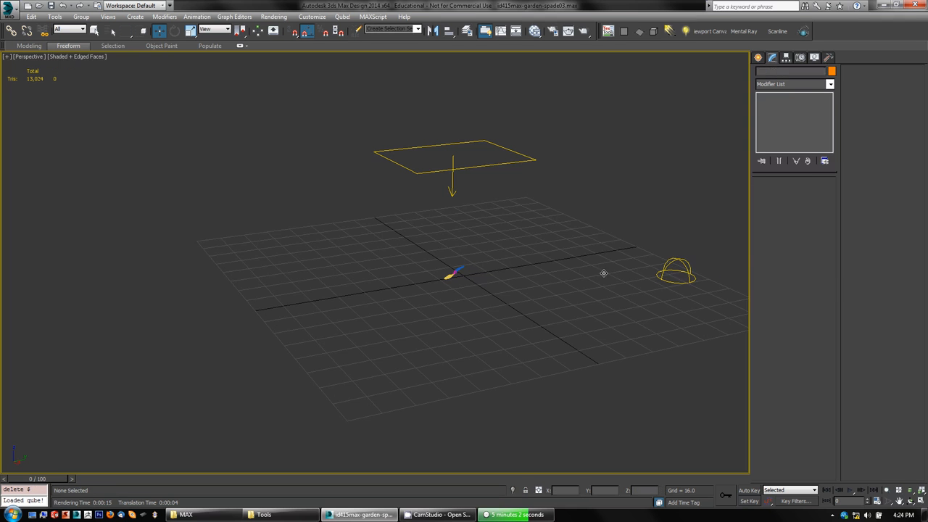
Create a cylinder centred on the spade, about 97 units in radius and about 108 units high.
left_click(759, 57)
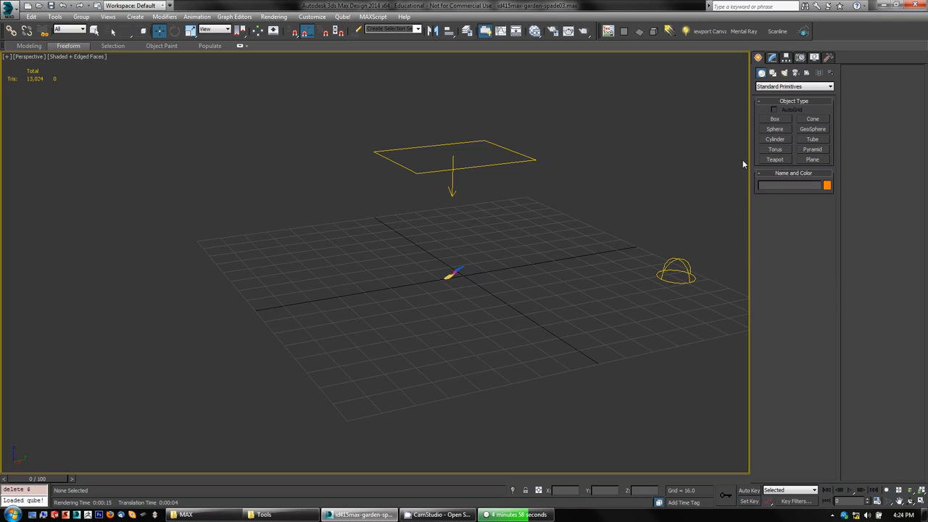
left_click(778, 140)
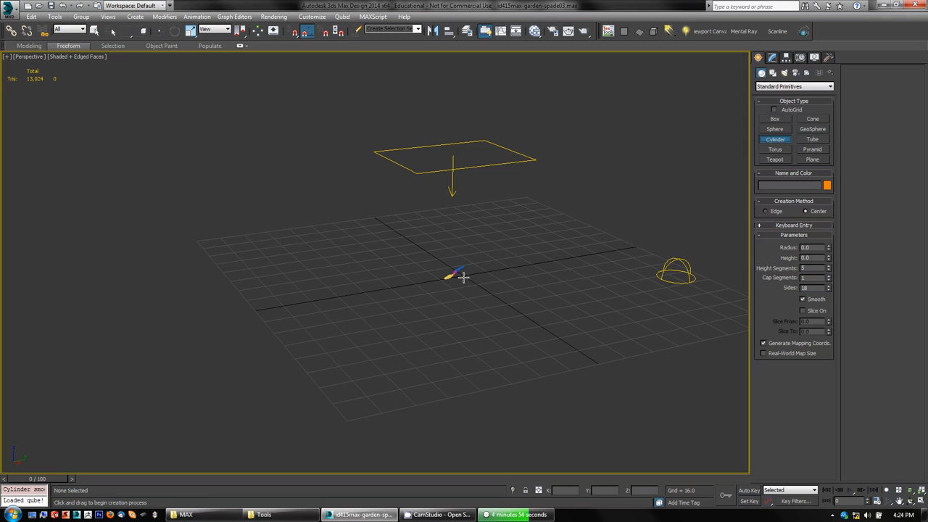
left_click_drag(462, 276, 353, 239)
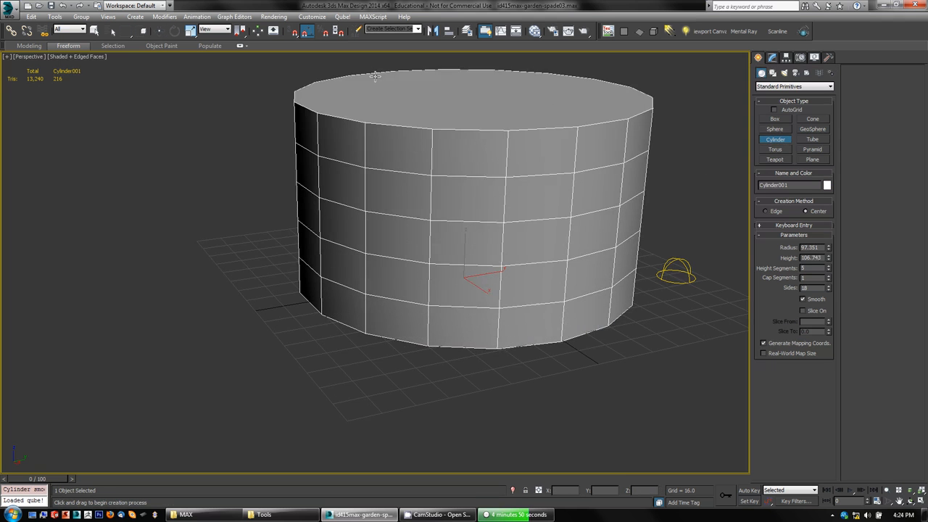
left_click(455, 78)
key("w")
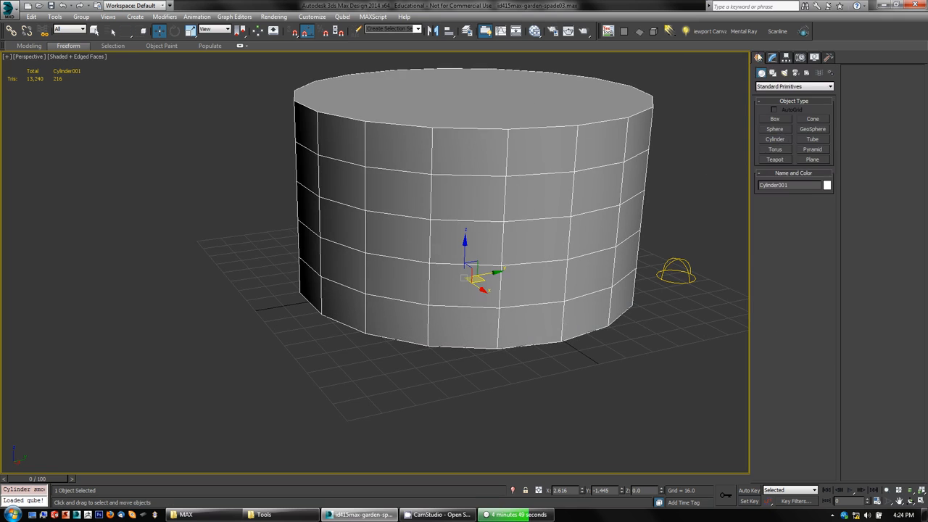
Set the cylinder to 32 sides and a single height segment.
left_click(772, 57)
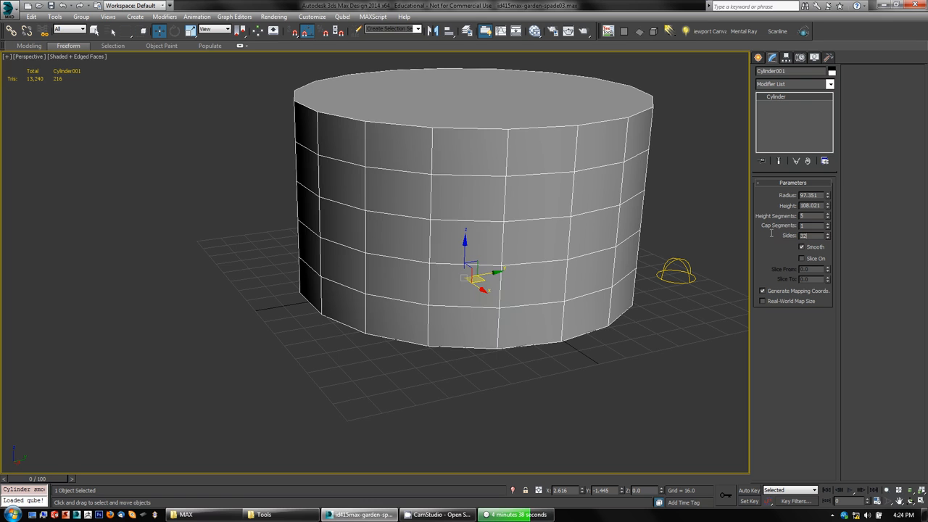
key("Return")
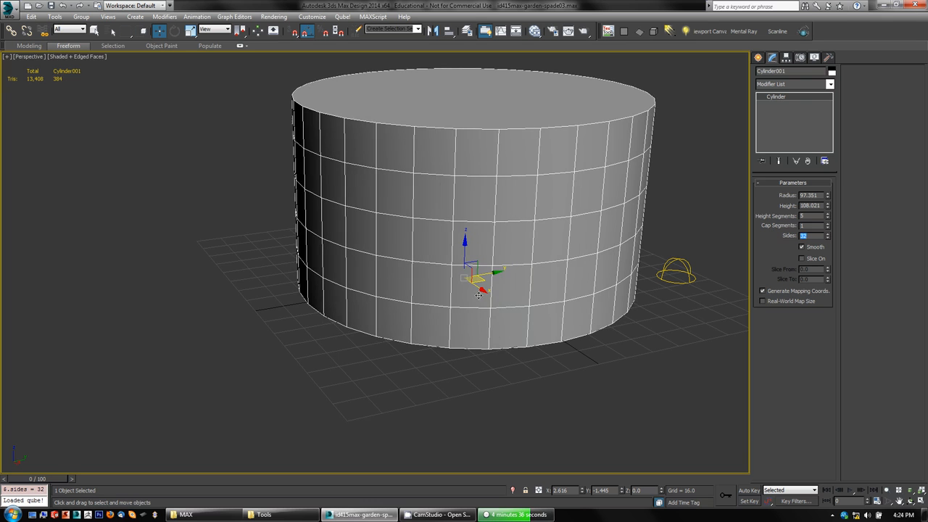
middle_click_drag(455, 169, 437, 179)
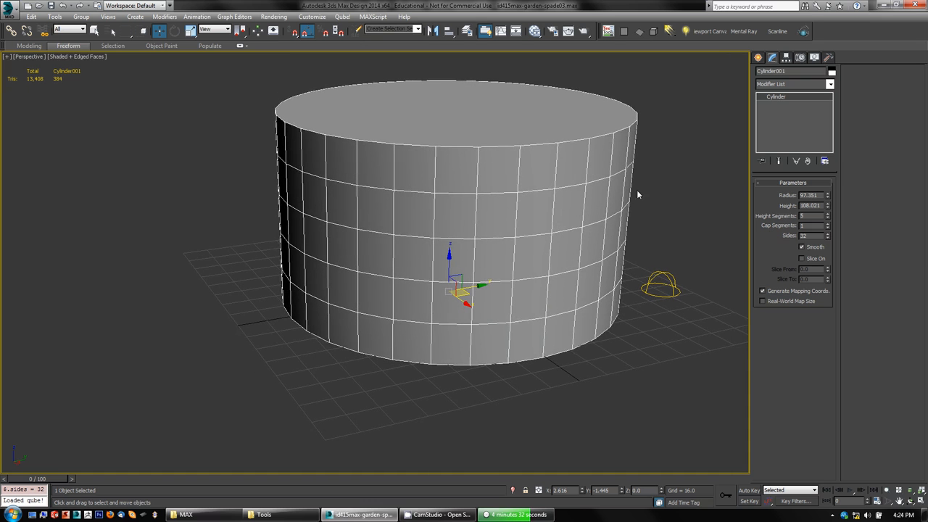
right_click(829, 219)
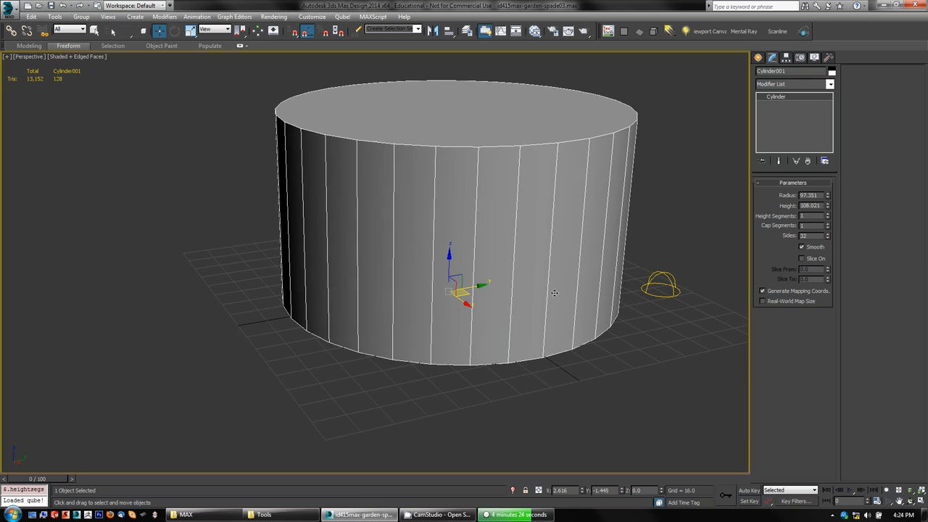
Convert the cylinder to an Editable Poly and delete its top cap polygon.
middle_click_drag(544, 232, 543, 243)
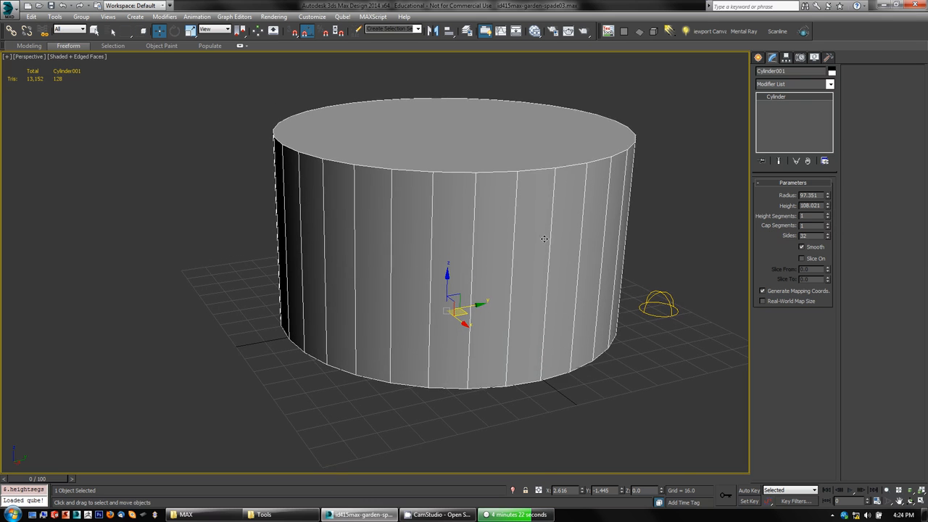
right_click(544, 227)
mouse_move(578, 316)
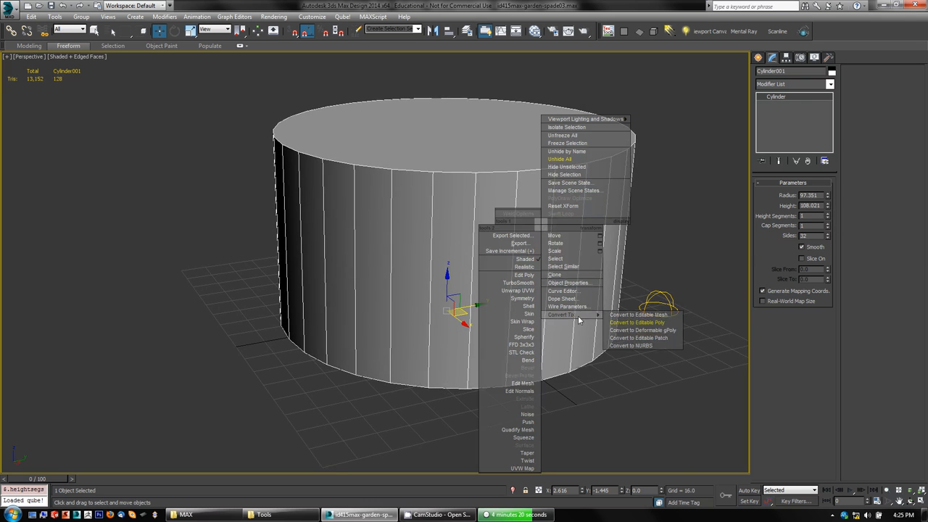
left_click(629, 322)
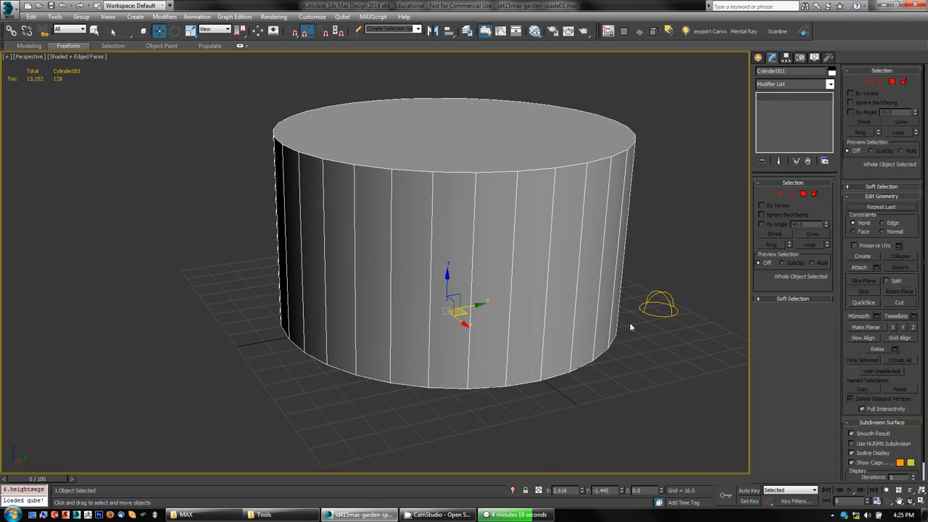
left_click(804, 194)
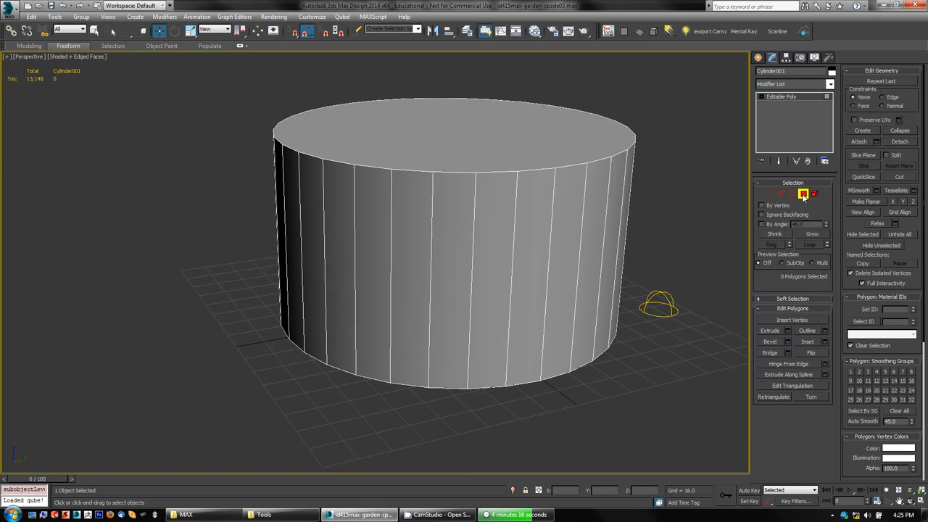
left_click(630, 152)
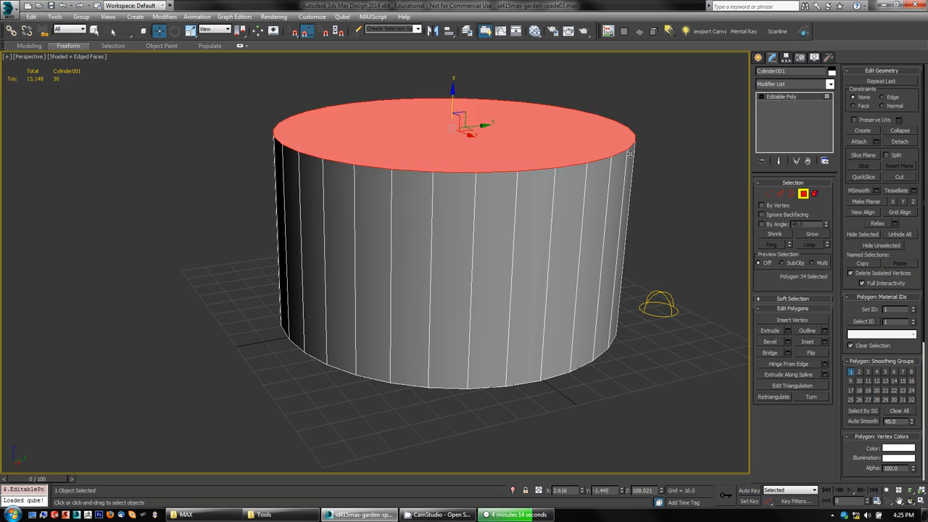
key("Delete")
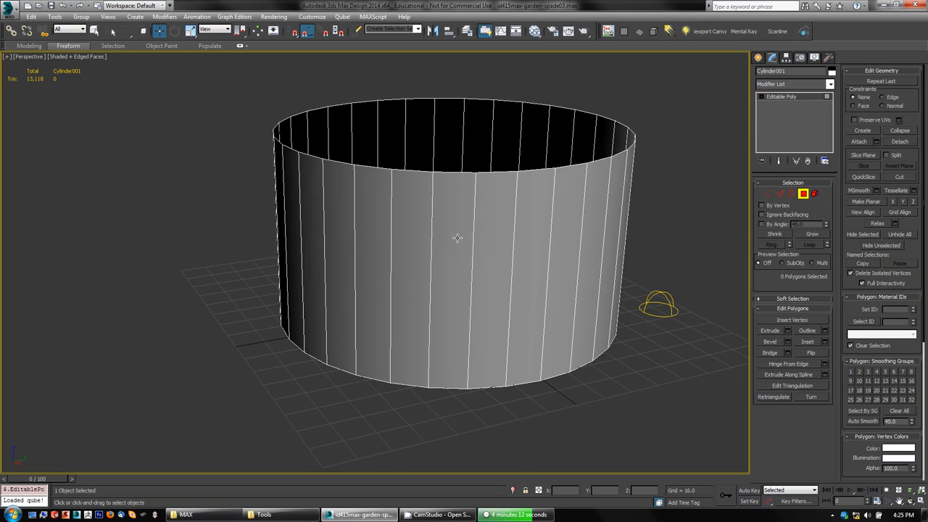
Inspect the open cylinder from inside and underneath, and hide the viewport grid.
middle_click_drag(459, 239, 460, 265, "alt")
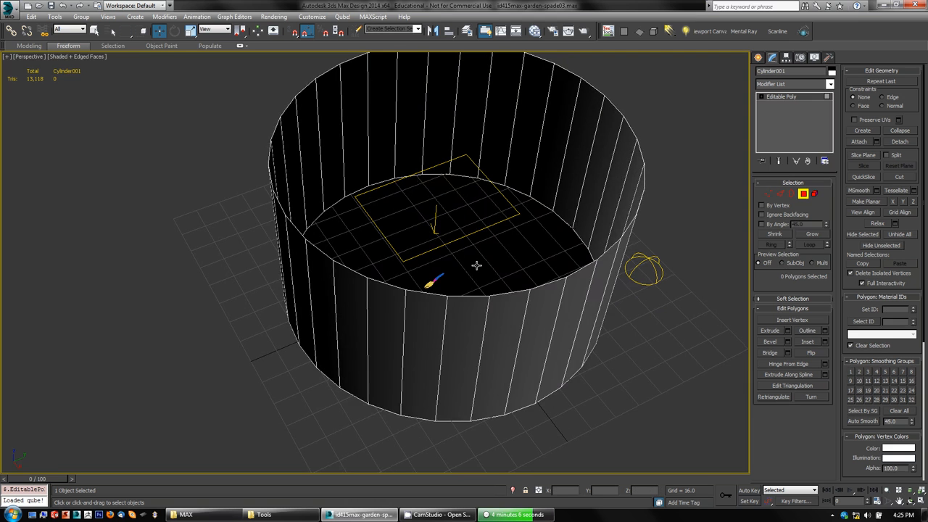
middle_click_drag(406, 344, 414, 319, "alt")
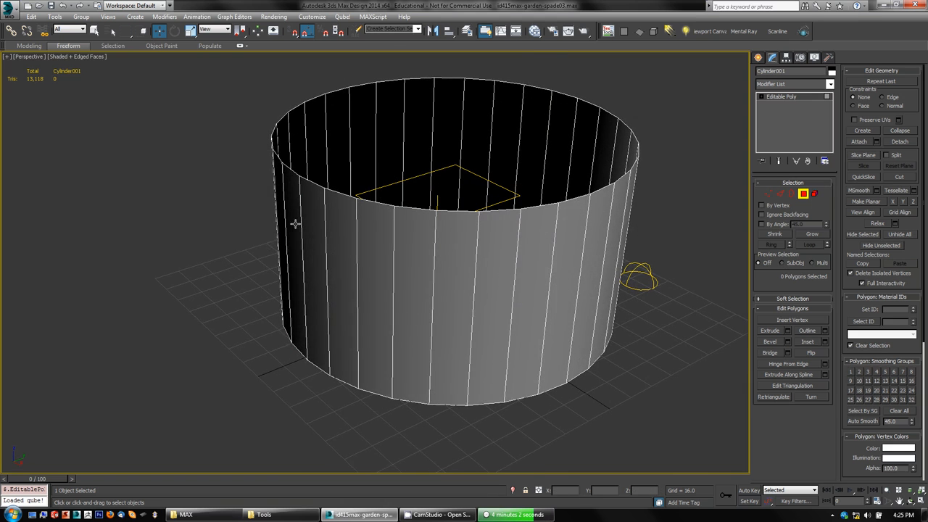
left_click(295, 225)
left_click(281, 209)
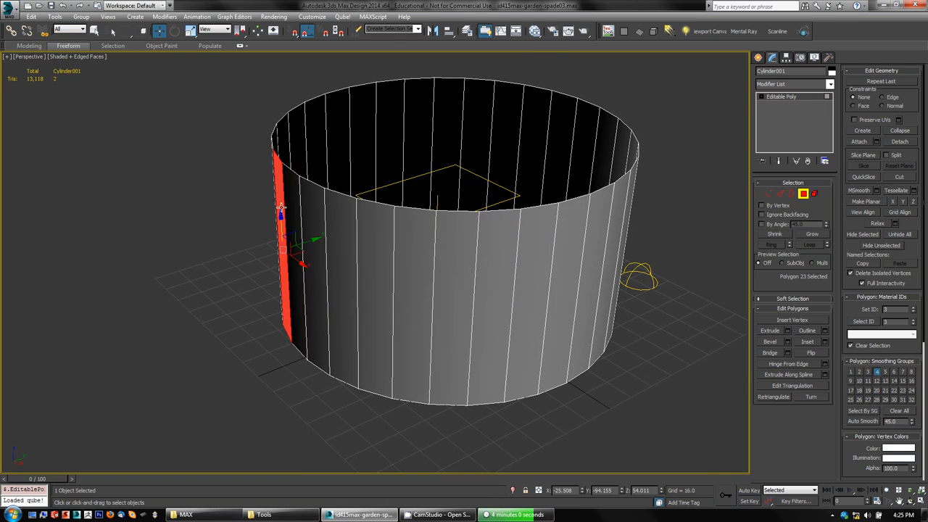
middle_click_drag(404, 294, 382, 287)
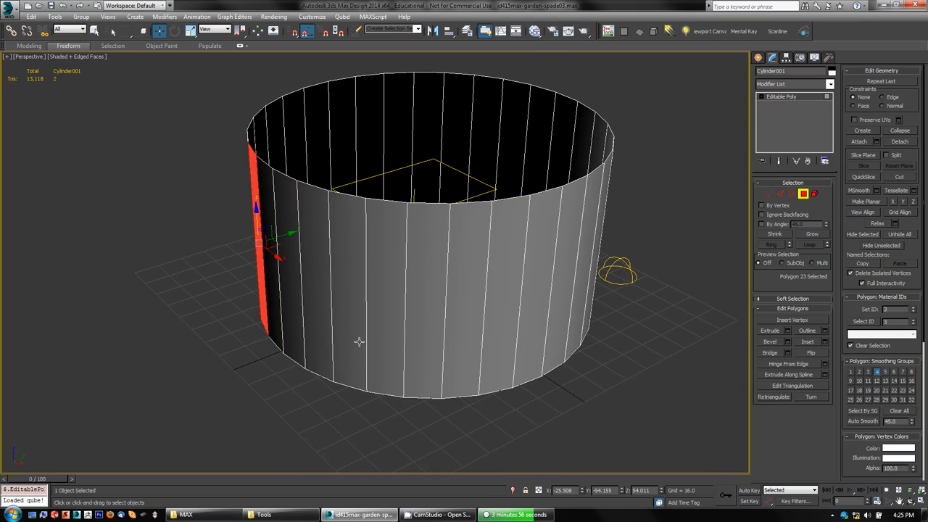
middle_click_drag(358, 338, 378, 266)
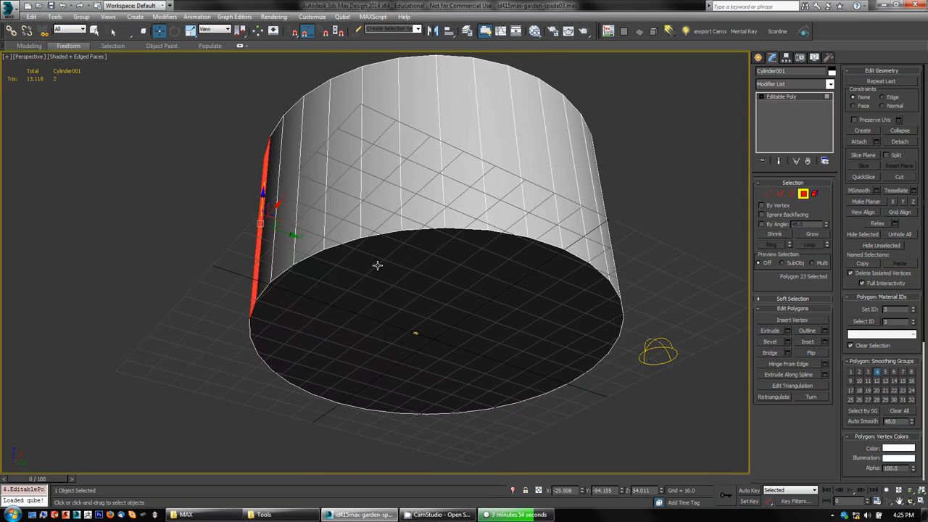
key("g")
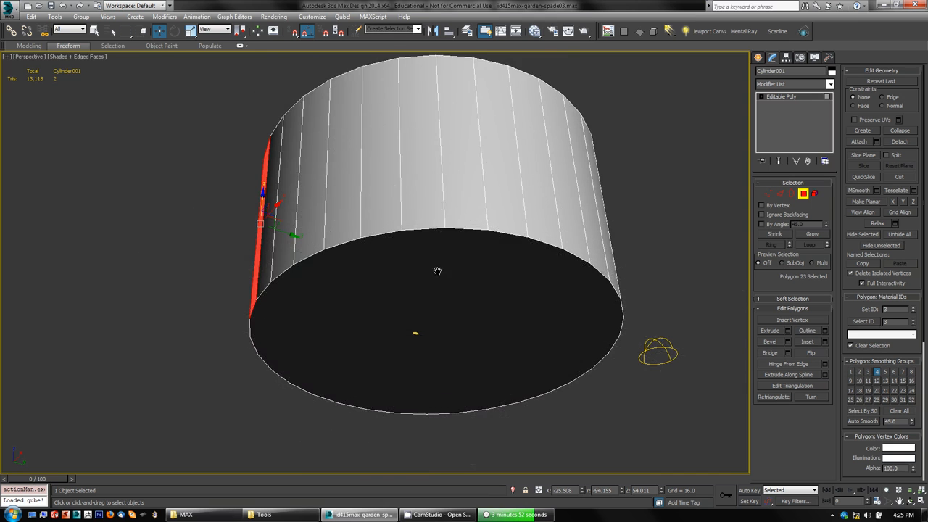
middle_click_drag(436, 271, 447, 265, "alt")
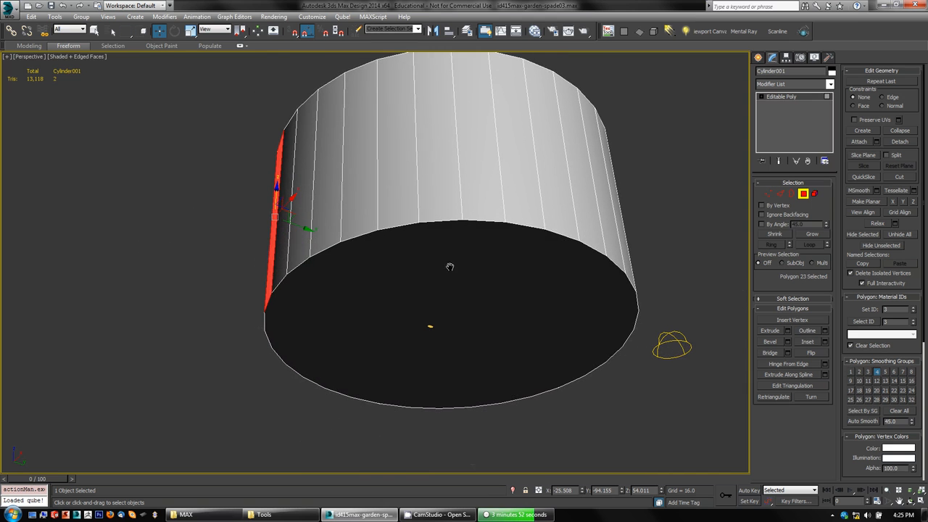
Select only the ring of edges around the cylinder's bottom rim, excluding the vertical wall edges.
left_click(780, 194)
left_click(513, 225)
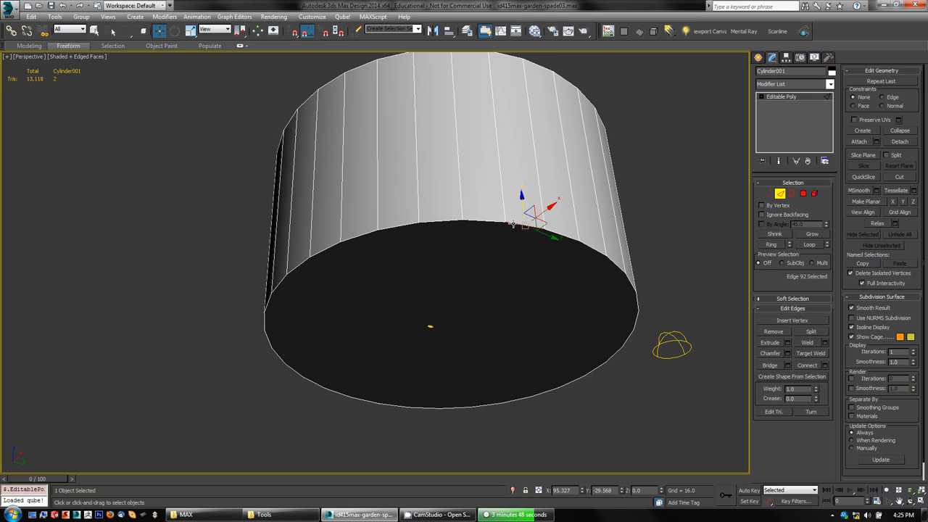
middle_click_drag(479, 329, 482, 354, "alt")
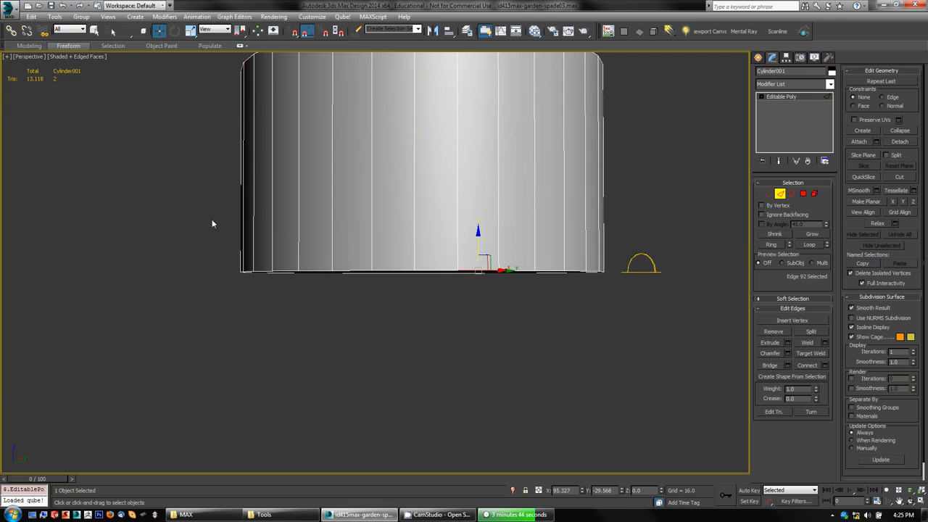
left_click_drag(616, 314, 616, 314)
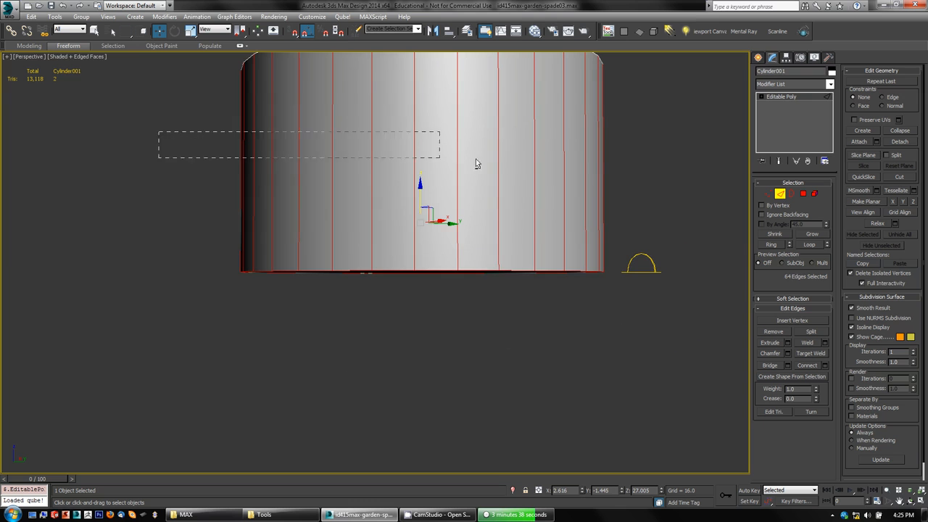
left_click_drag(476, 163, 677, 163, "alt")
mouse_move(451, 366)
middle_mouse_down("alt")
mouse_move(451, 315)
mouse_move(472, 336)
mouse_move(463, 335)
mouse_move(472, 264)
middle_mouse_up("alt")
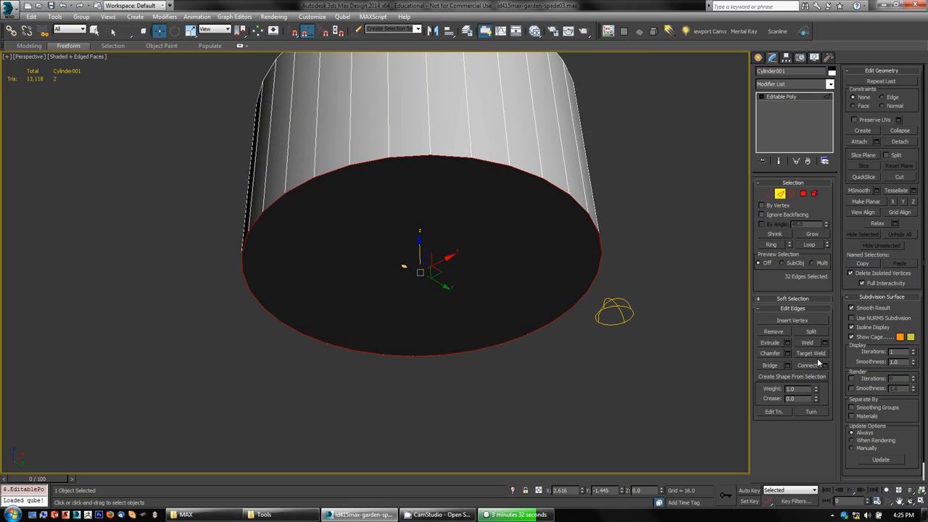
Chamfer the bottom rim edges by about 13.2 with 7 connect edge segments.
left_click(789, 354)
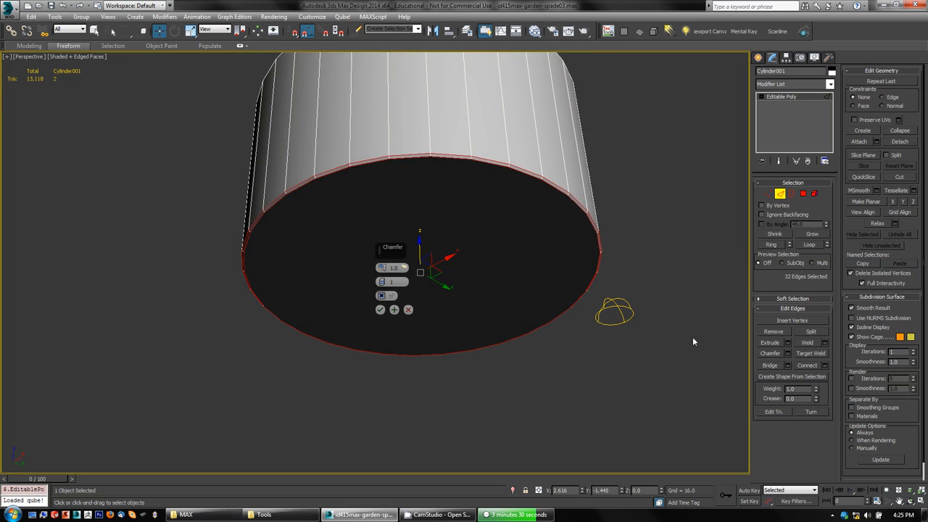
left_click_drag(380, 262, 380, 212)
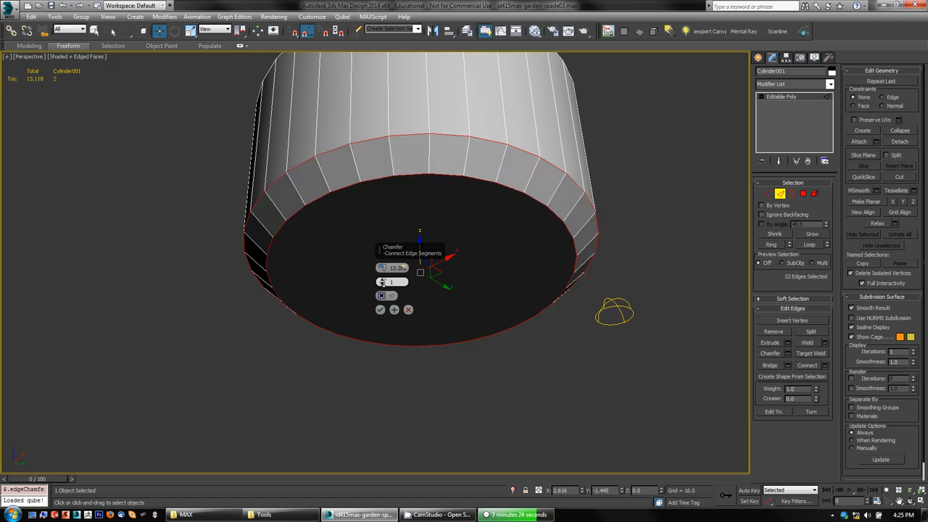
left_click_drag(382, 282, 382, 269)
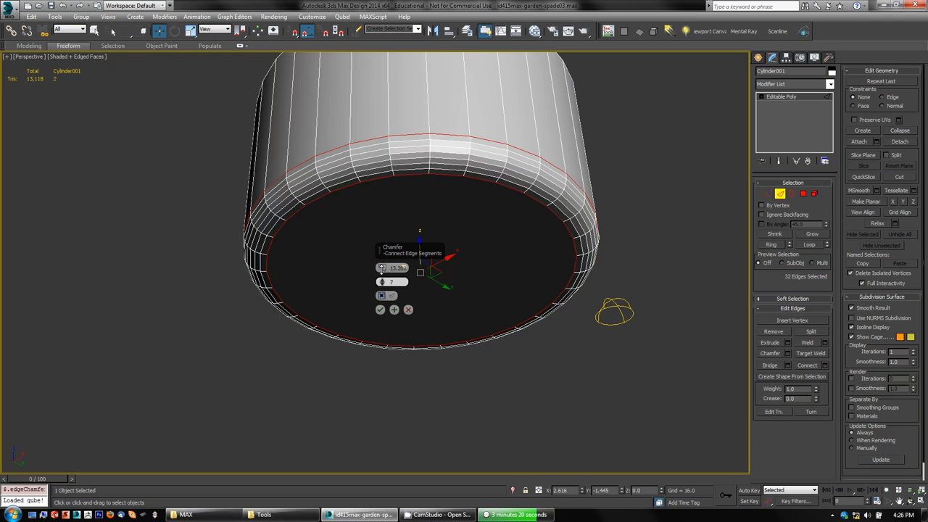
left_click(381, 310)
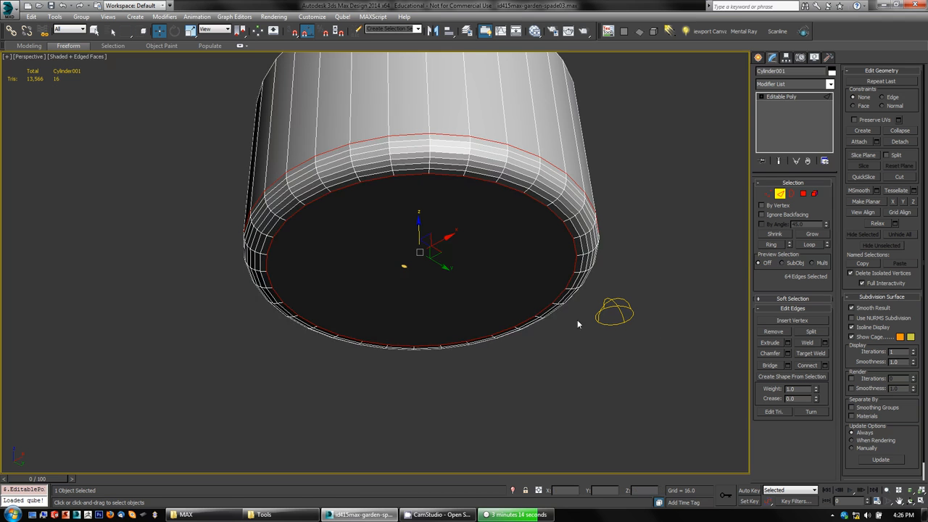
Select all polygons of the cylinder and auto smooth them with a threshold of 45.
middle_click_drag(518, 258, 471, 313, "alt")
left_click(802, 193)
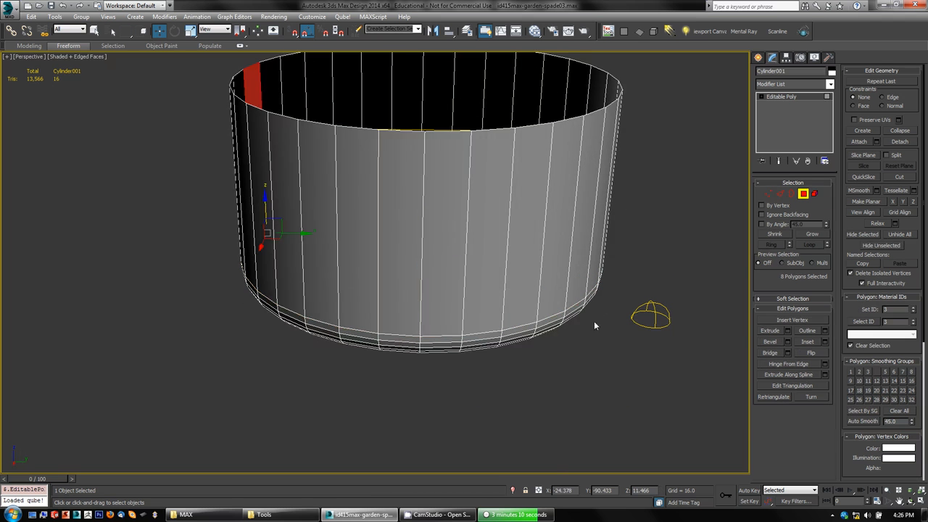
key("ctrl+a")
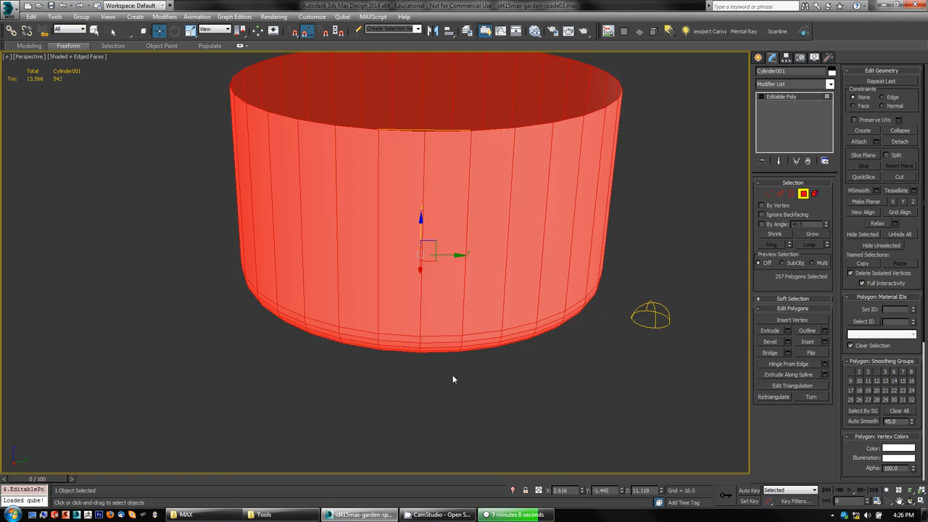
middle_click_drag(454, 379, 406, 287, "alt")
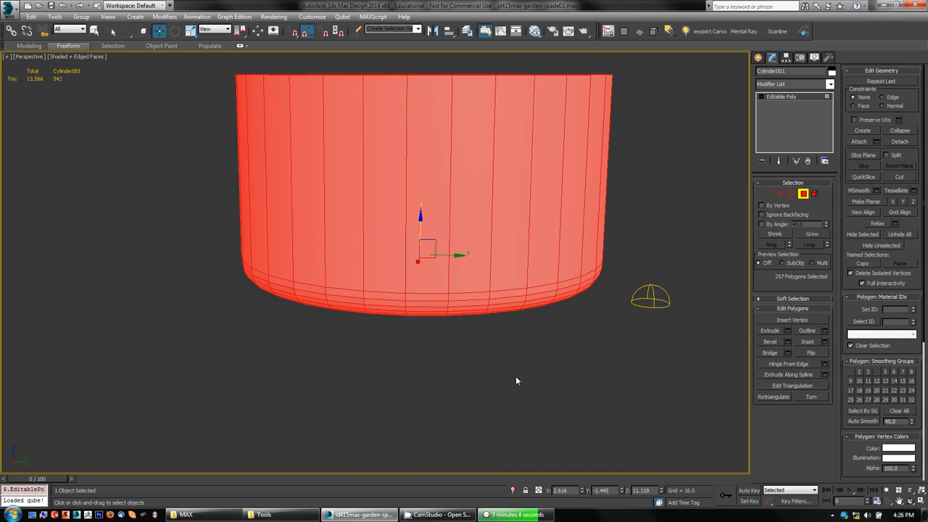
left_click(874, 422)
Flip the normals of all the cylinder's polygons to face inward, and clear the polygon selection.
left_click(812, 353)
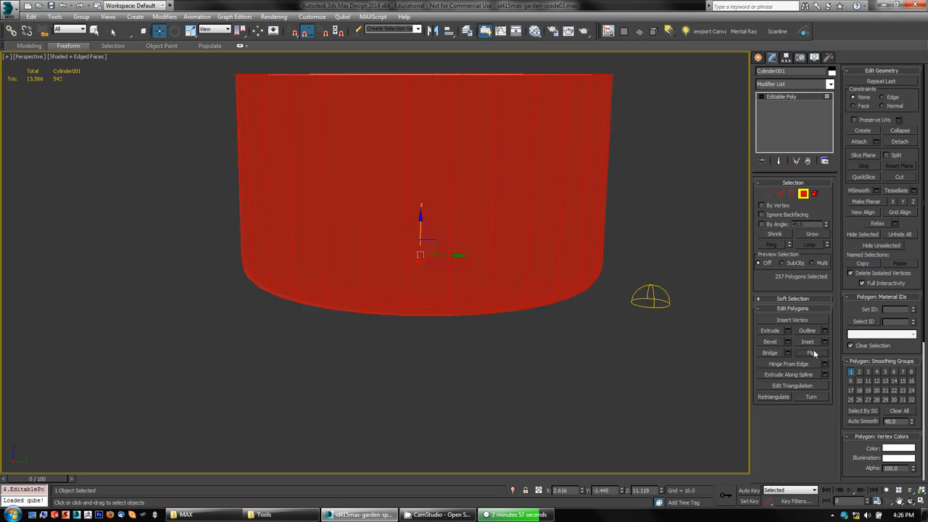
left_click(569, 371)
middle_click_drag(522, 362, 504, 391, "alt")
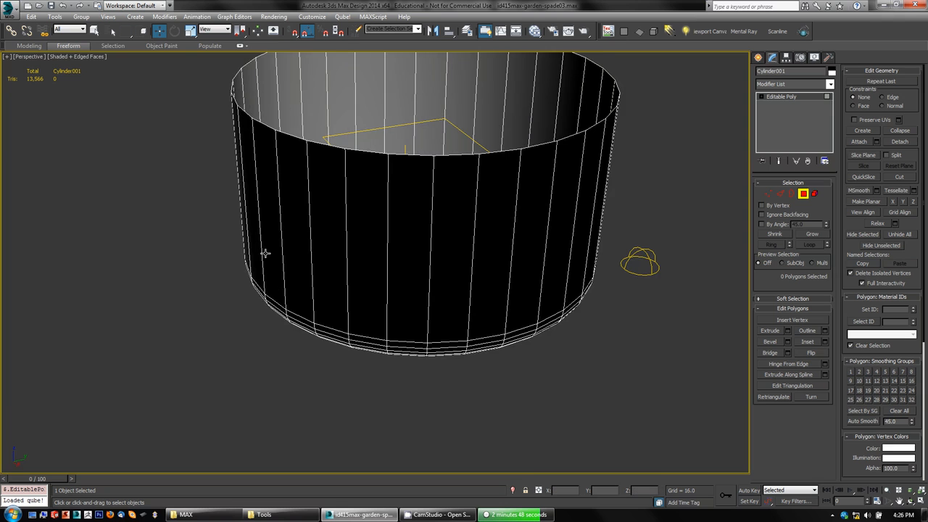
left_click(249, 190)
left_click(272, 222, "shift")
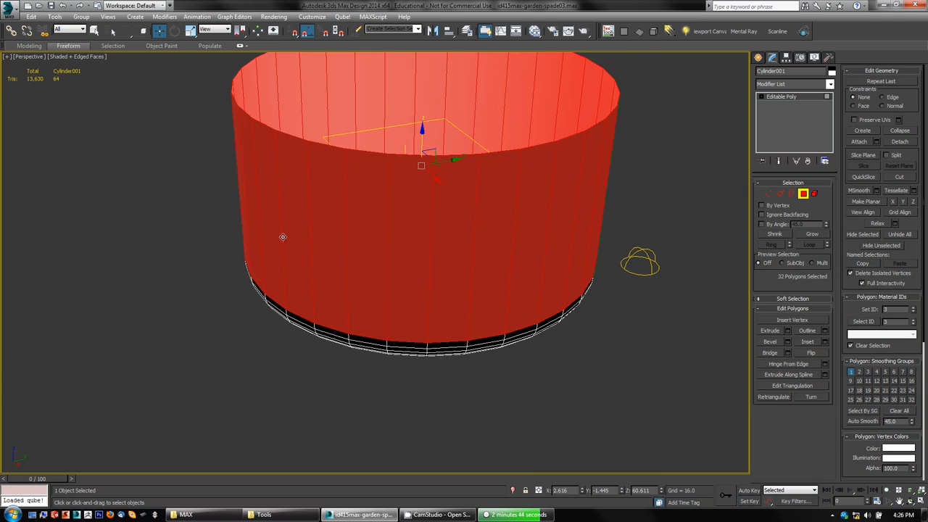
left_click(277, 326)
Select the adjacent wall polygons along the near side of the cylinder, delete them to open the backdrop, and leave polygon editing.
left_click(256, 209)
left_click(272, 224, "ctrl")
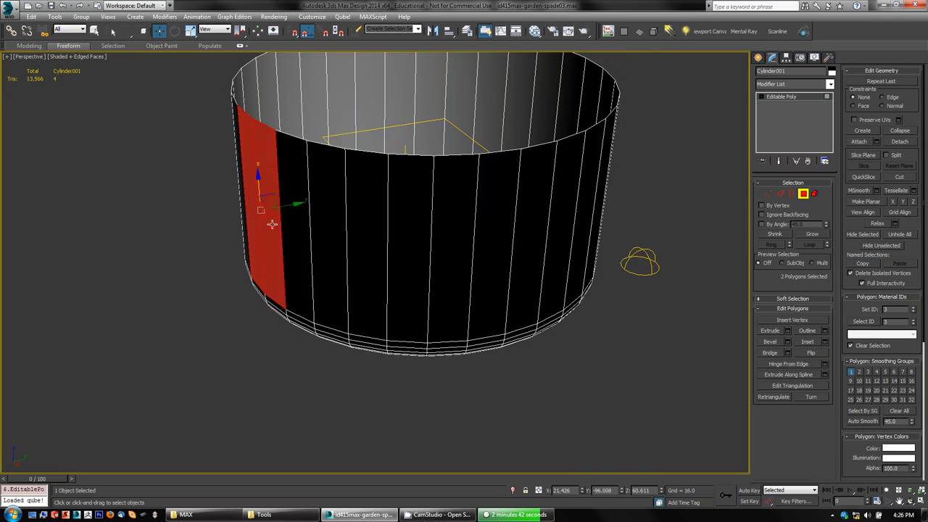
left_click(299, 235, "ctrl")
left_click(326, 238, "ctrl")
left_click(363, 237, "ctrl")
left_click(411, 240, "ctrl")
left_click(463, 237, "ctrl")
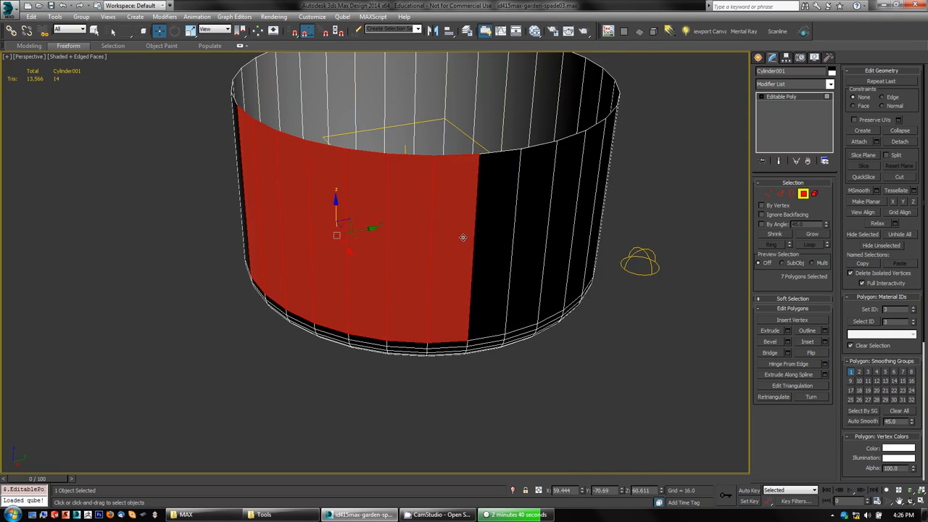
left_click(502, 237, "ctrl")
left_click(527, 232, "ctrl")
left_click(564, 220, "ctrl")
left_click(589, 208, "ctrl")
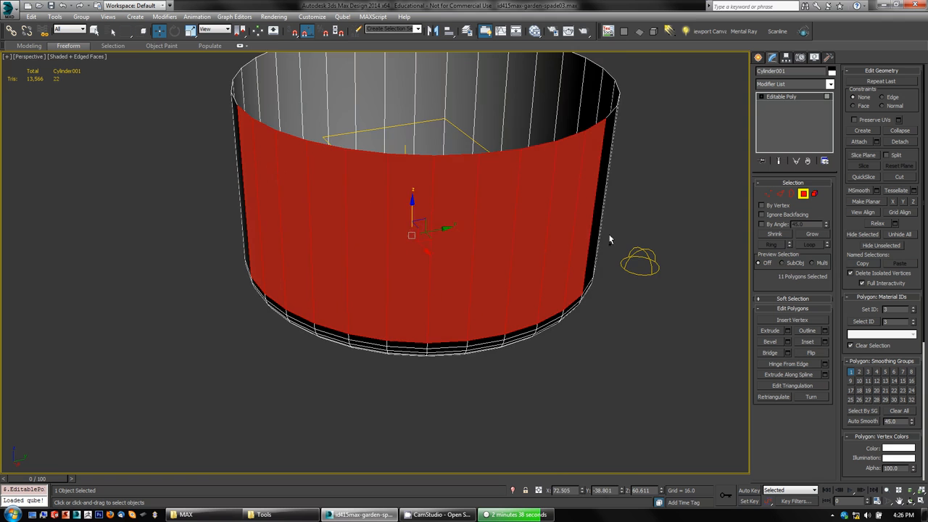
left_click(598, 212, "ctrl")
mouse_move(562, 311)
middle_mouse_down("alt")
mouse_move(556, 365)
mouse_move(566, 311)
middle_mouse_up("alt")
key("Delete")
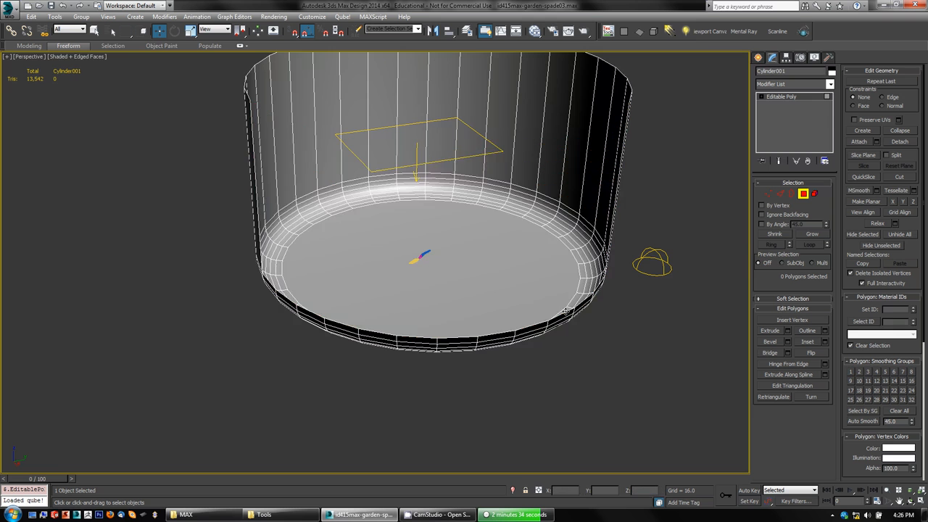
middle_click_drag(351, 337, 348, 310, "alt")
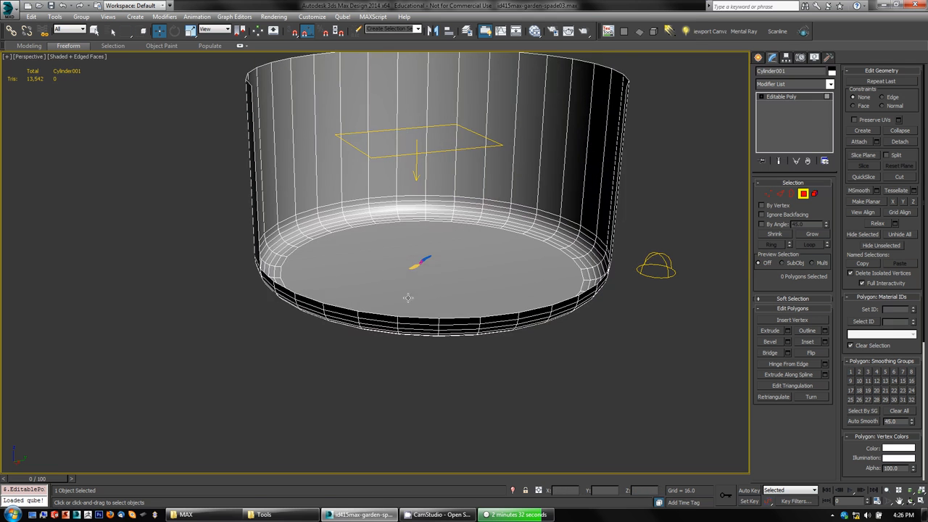
left_click(803, 194)
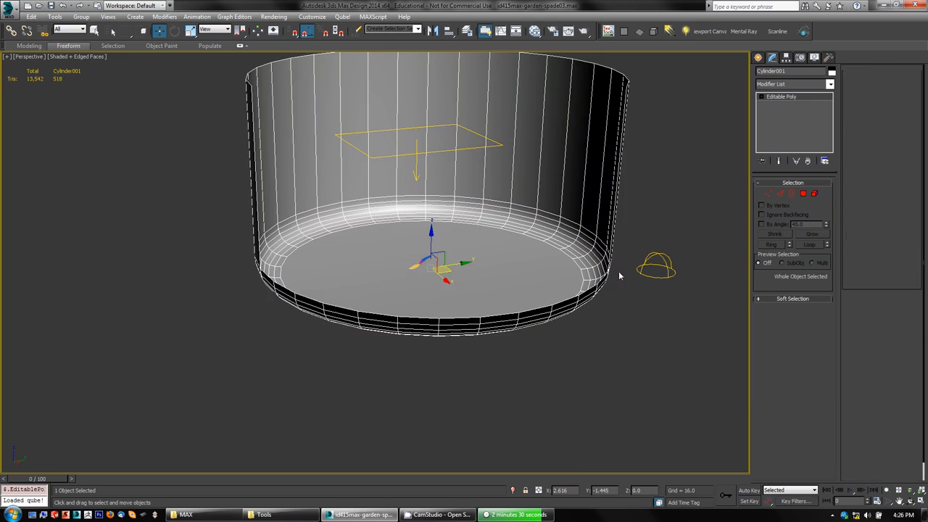
Select the spade's front handle part and frame the whole spade close up from a low angle against the curved backdrop.
scroll(453, 304, "up", 1)
scroll(457, 306, "up", 6)
middle_click_drag(439, 150, 489, 275)
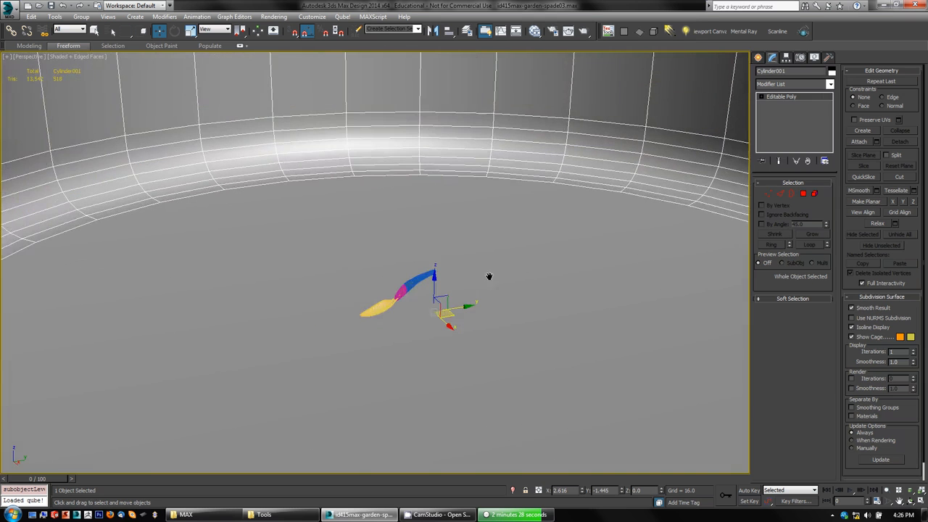
scroll(476, 309, "up", 3)
middle_click_drag(457, 303, 460, 324, "alt")
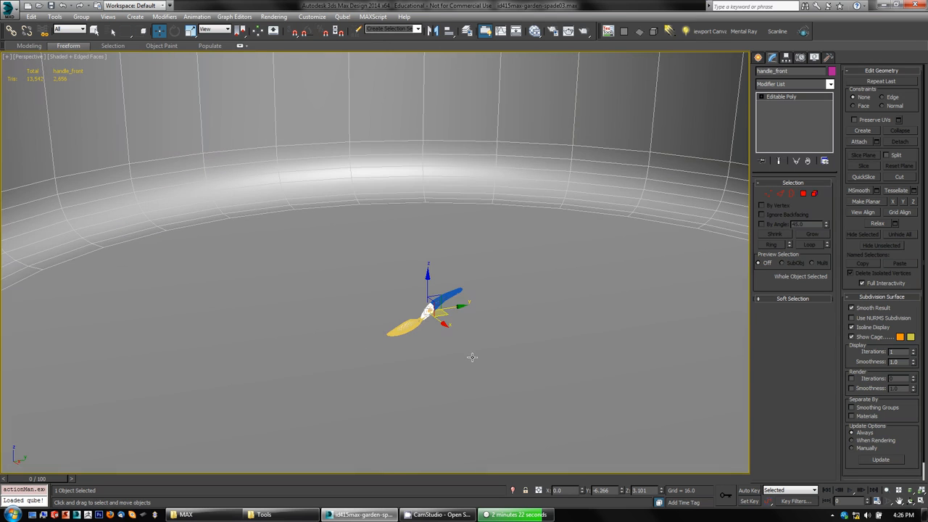
middle_click_drag(472, 357, 462, 361)
key("s")
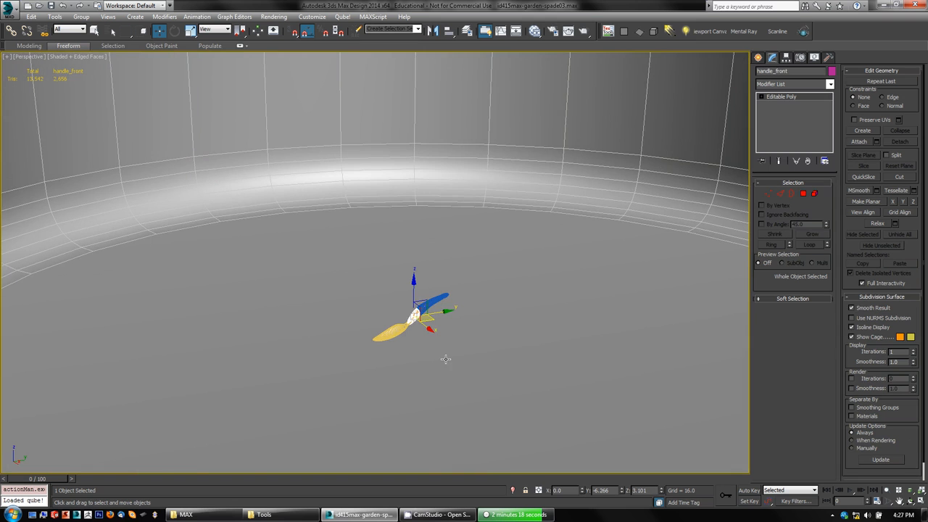
key("z")
scroll(502, 346, "down", 5)
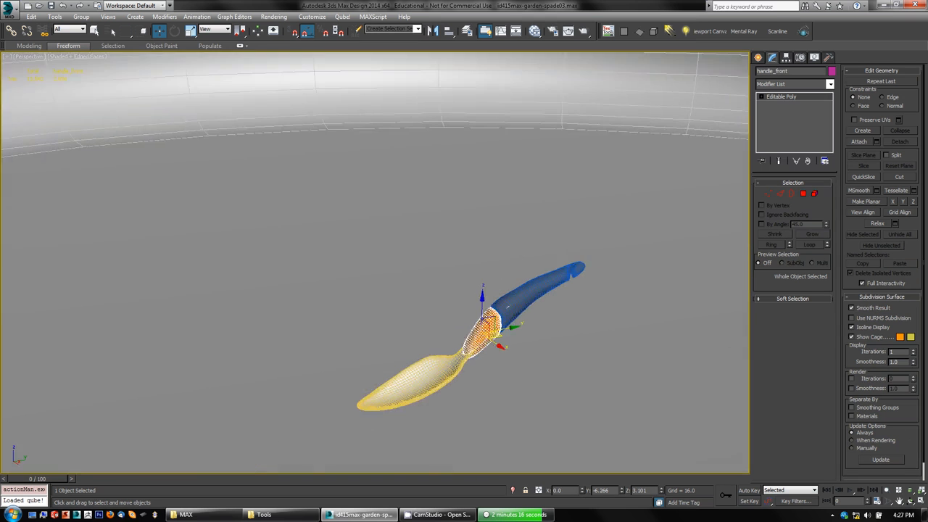
scroll(498, 356, "up", 3)
middle_click_drag(497, 356, 459, 325, "alt")
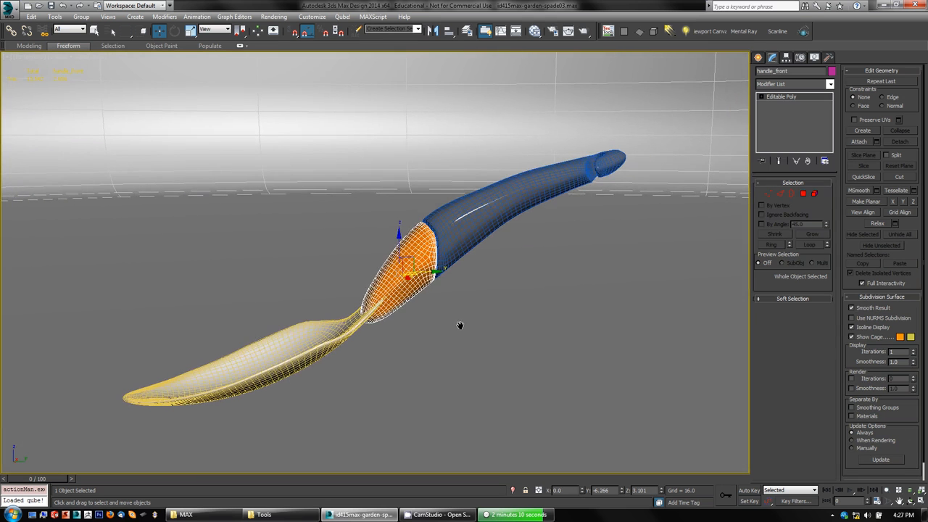
scroll(460, 348, "up", 4)
scroll(462, 348, "down", 3)
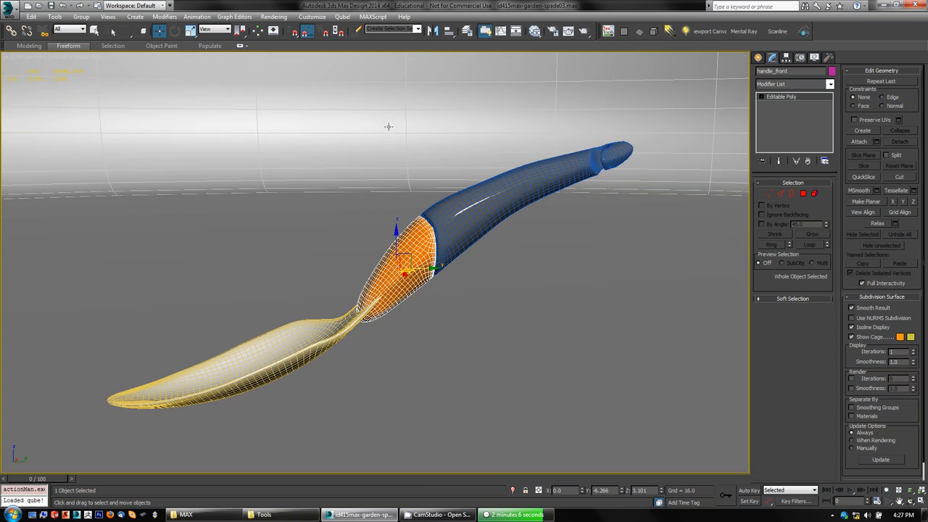
Test render the perspective view of the spade, closing the render window and cancelling the render before it completes.
left_click(583, 31)
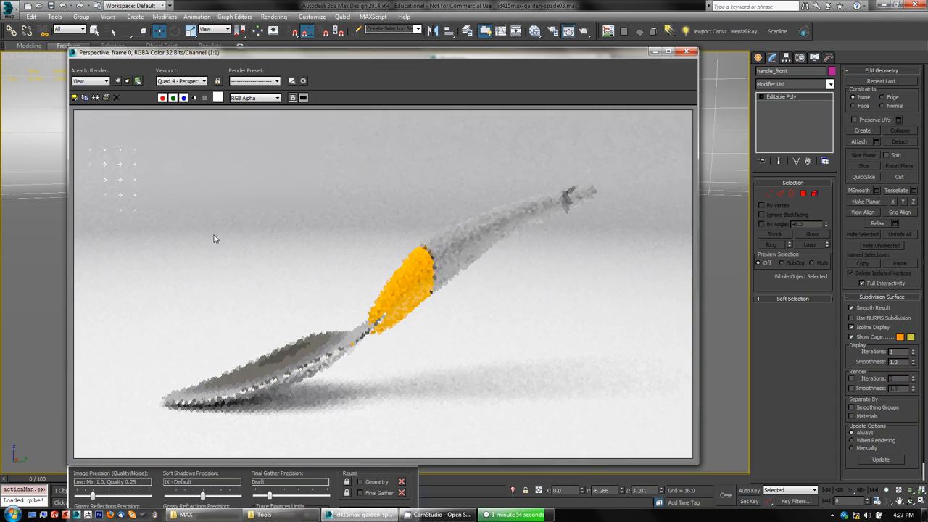
left_click(687, 51)
left_click(590, 75)
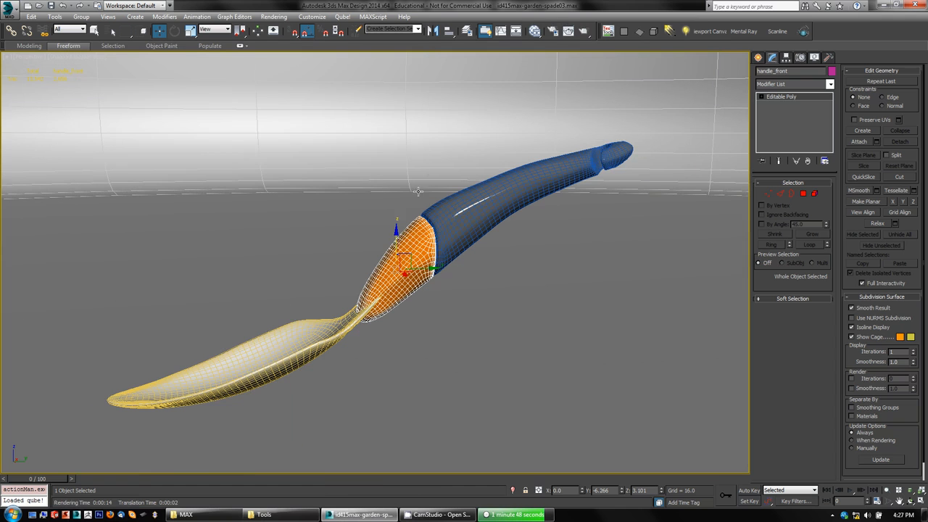
Review the mental ray sampling quality settings in Render Setup and close the dialog.
left_click(553, 32)
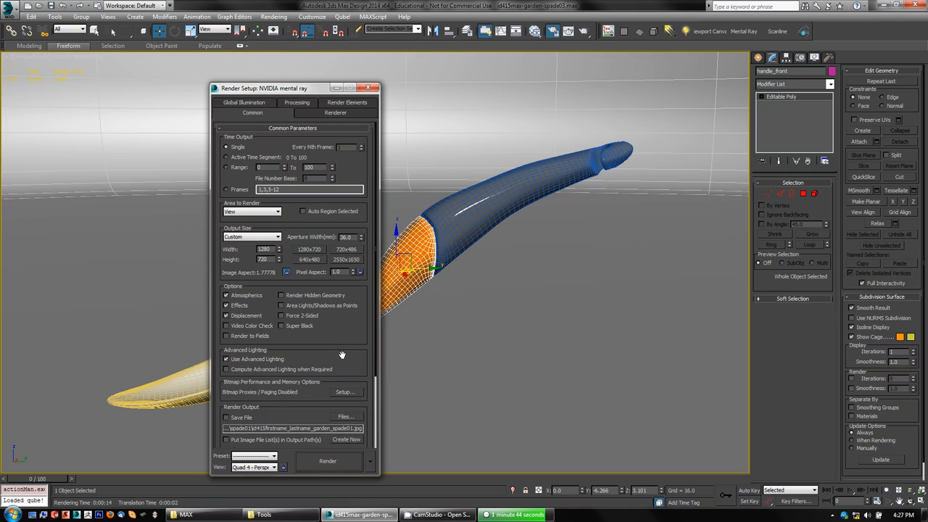
left_click(334, 113)
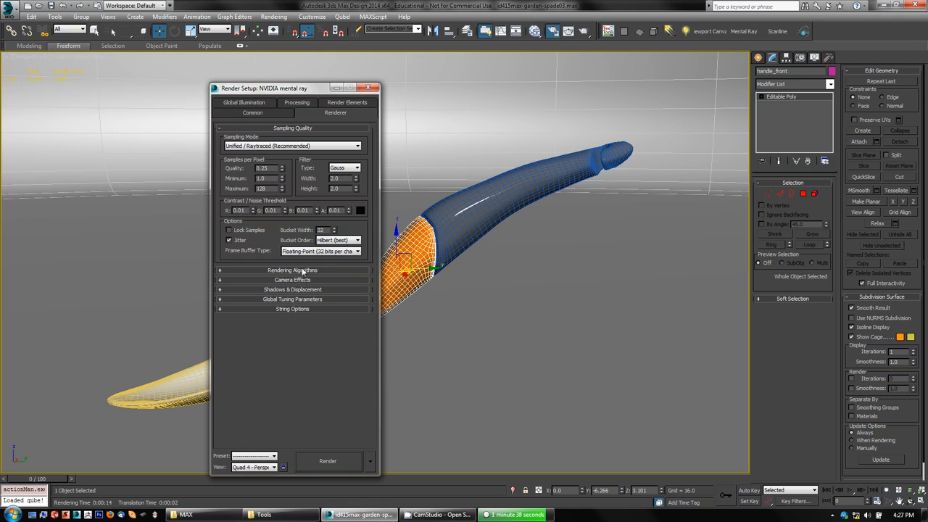
left_click(367, 88)
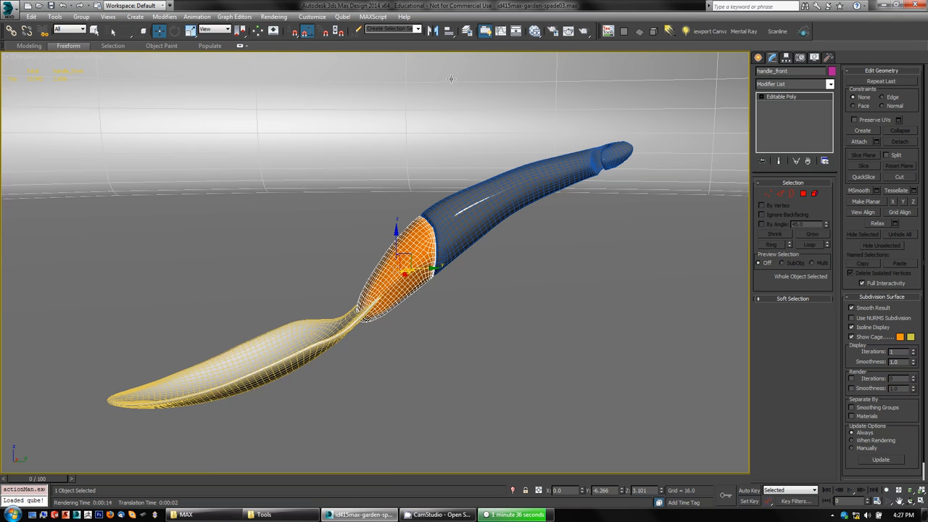
Start a render to bring up the rendered frame window, cancel it, and reposition the window to reveal its quality controls.
left_click(584, 32)
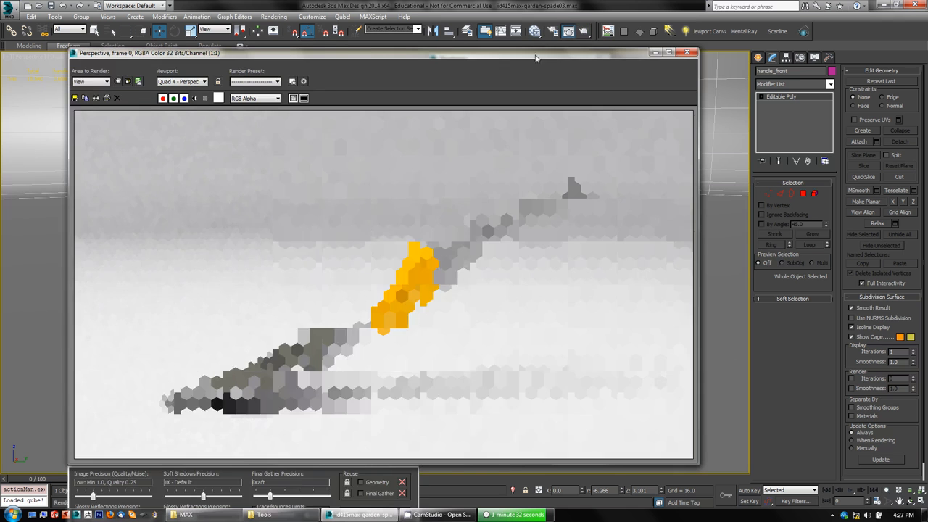
left_click_drag(533, 55, 489, 126)
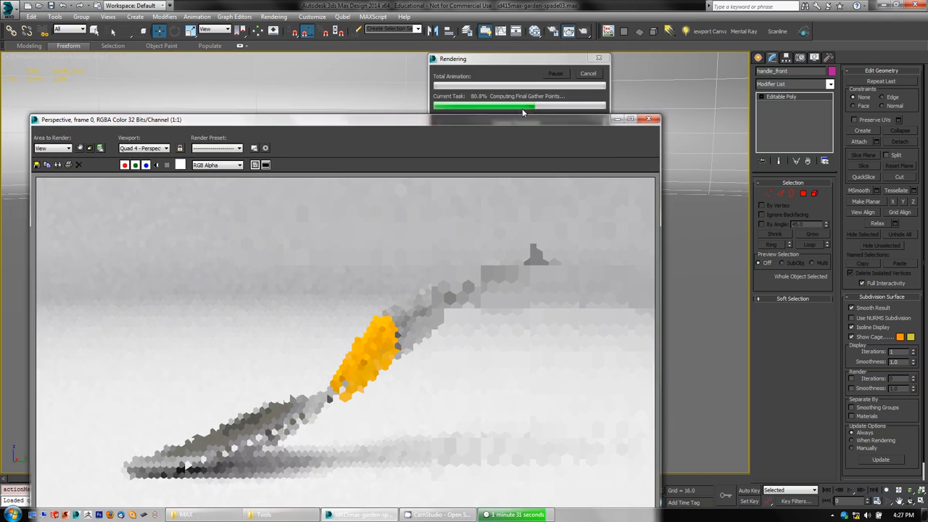
left_click(589, 75)
left_click_drag(370, 126, 421, 31)
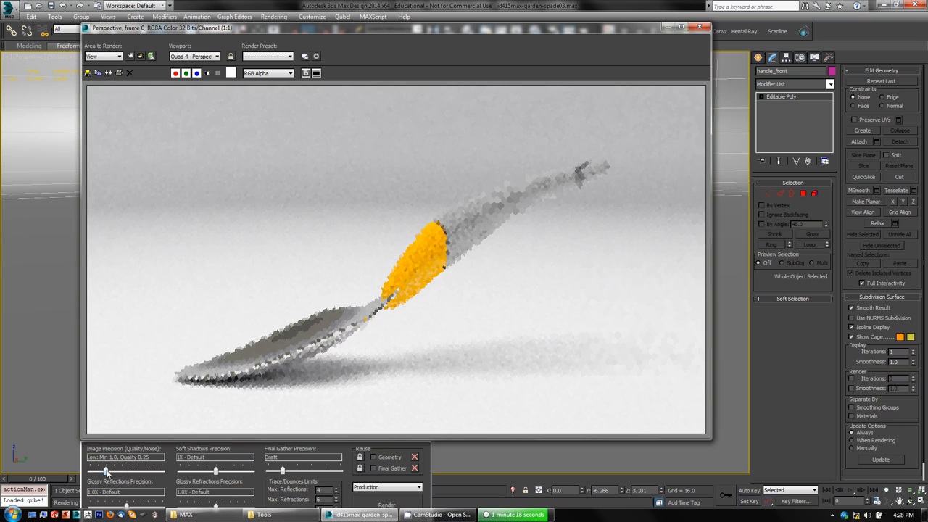
Set image precision to Medium (Min 1.0, Quality 1.0) and final gather precision to Medium, then render the view and stop it partway.
left_click_drag(106, 472, 124, 472)
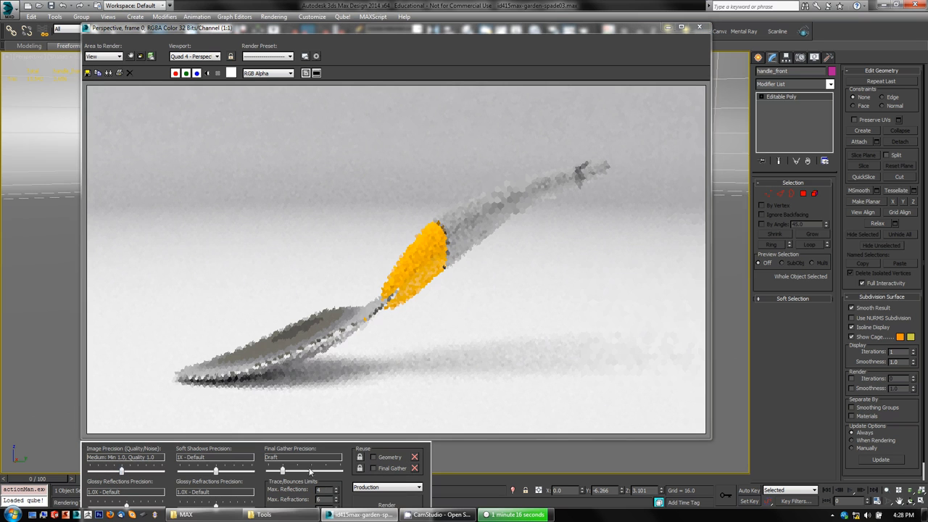
left_click_drag(283, 472, 308, 472)
left_click_drag(601, 29, 599, 7)
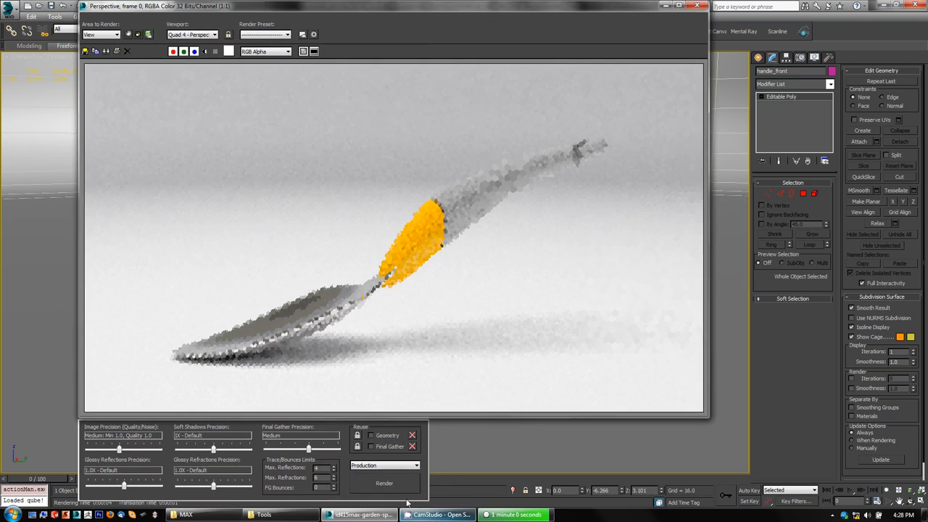
left_click(386, 483)
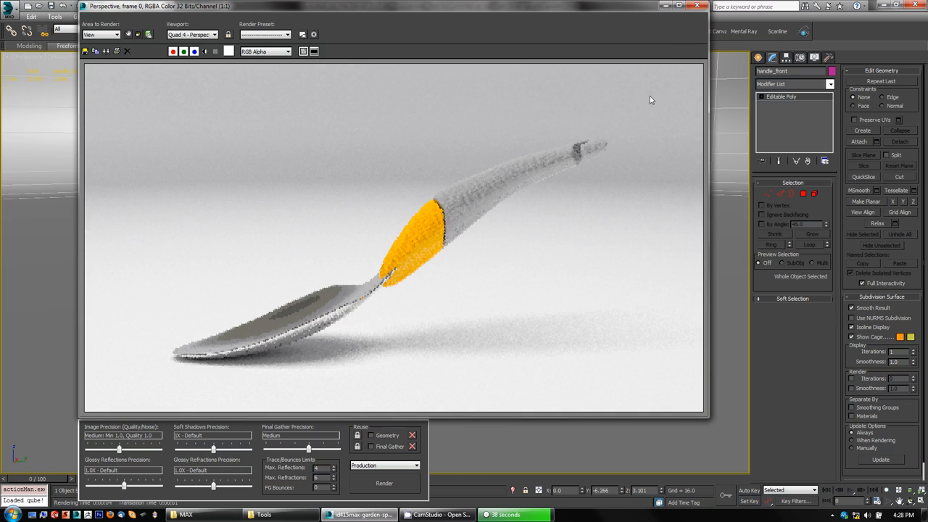
left_click(697, 7)
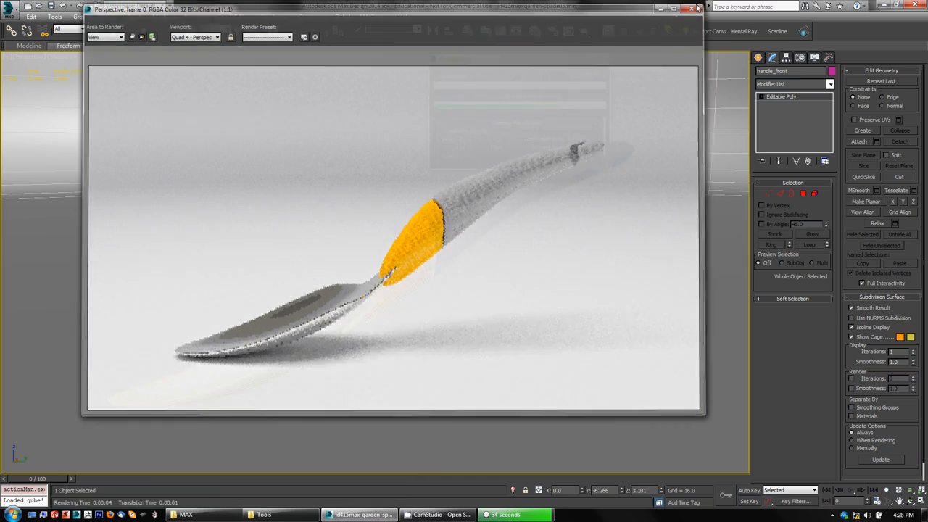
left_click(598, 74)
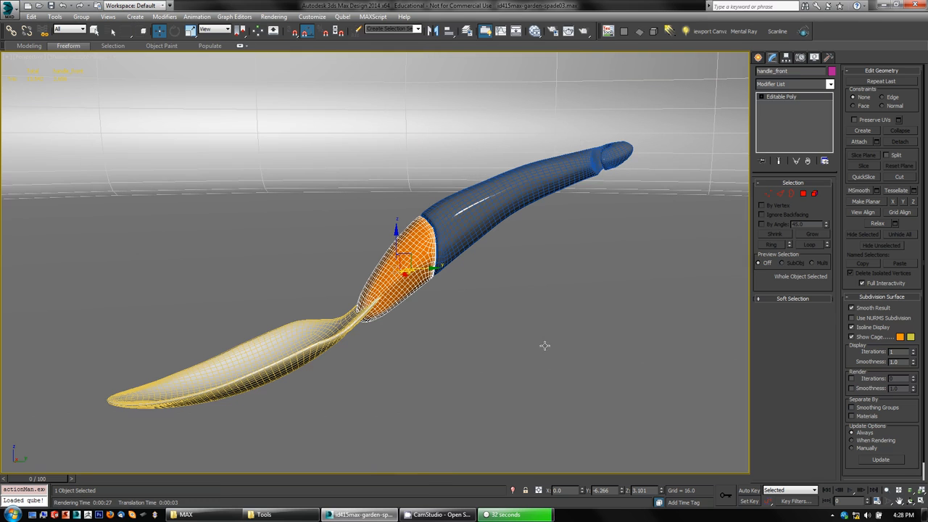
left_click(515, 515)
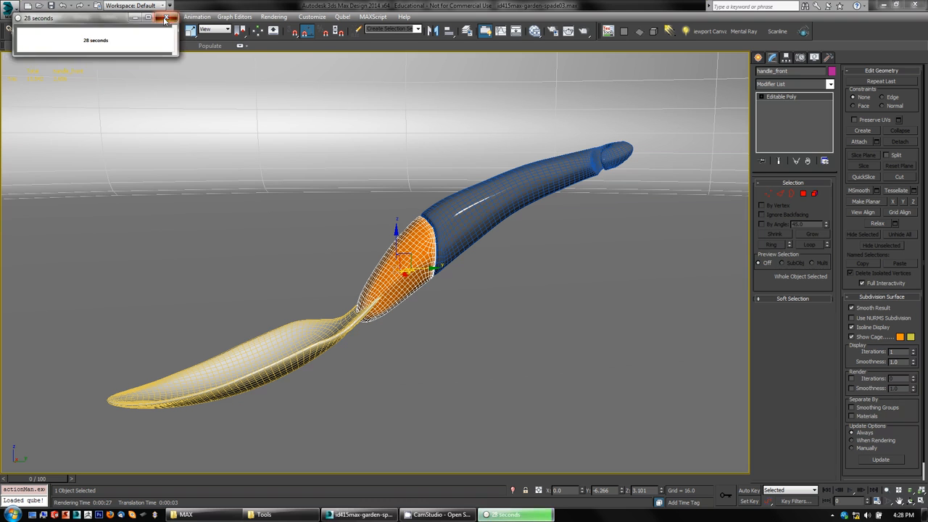
left_click(166, 17)
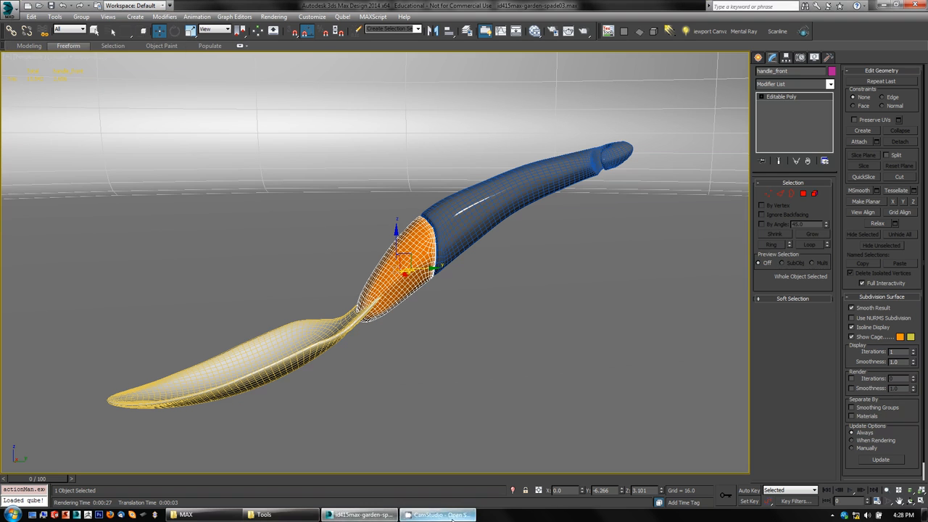